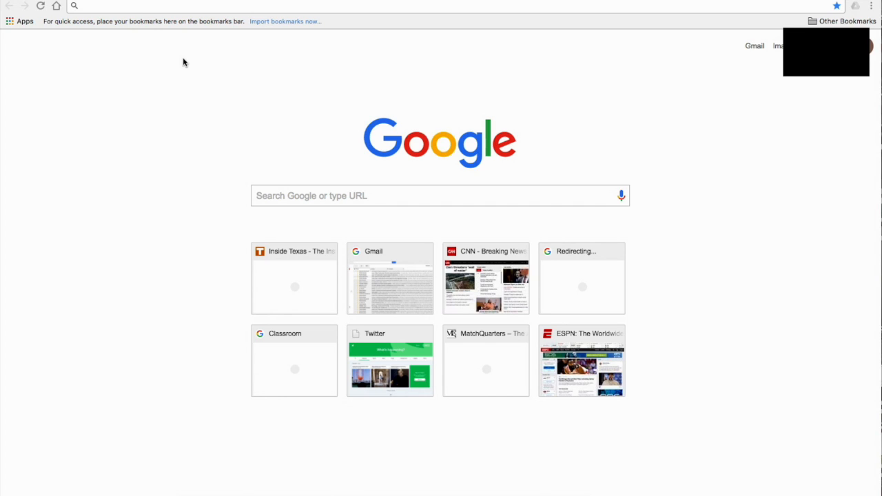
Create a new blank spreadsheet by going to sheets.google.com/create
{"action": "left_click", "coordinate": [160, 7]}
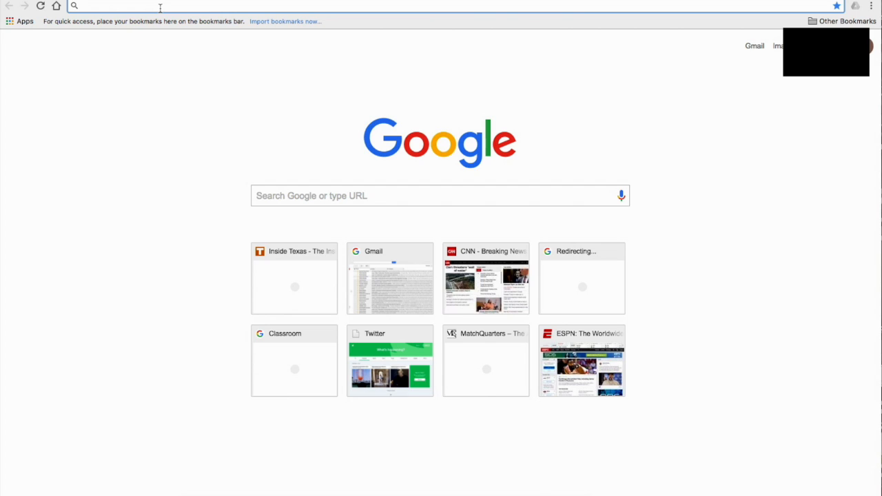
{"action": "key", "text": "Down"}
{"action": "type", "text": "sheets."}
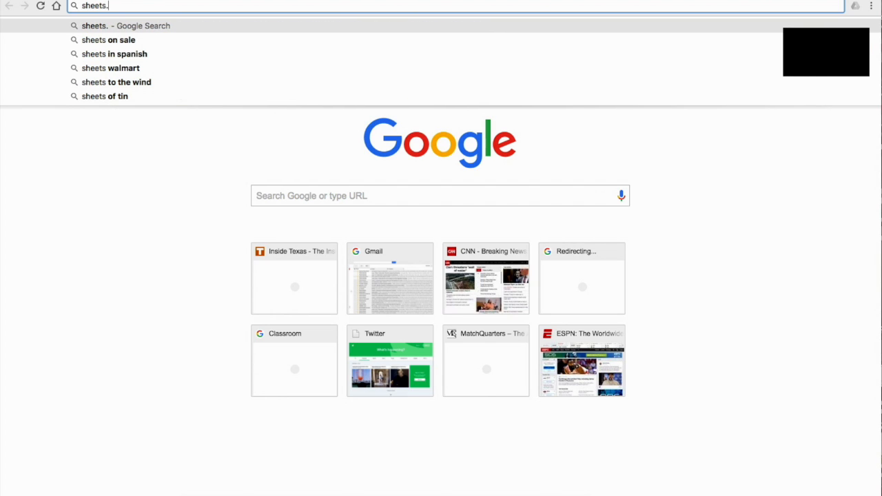
{"action": "type", "text": "googl"}
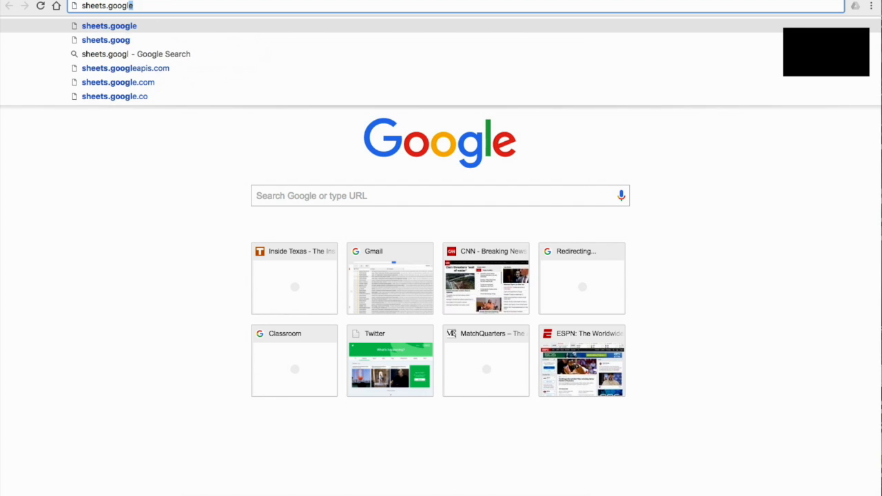
{"action": "type", "text": "e.com"}
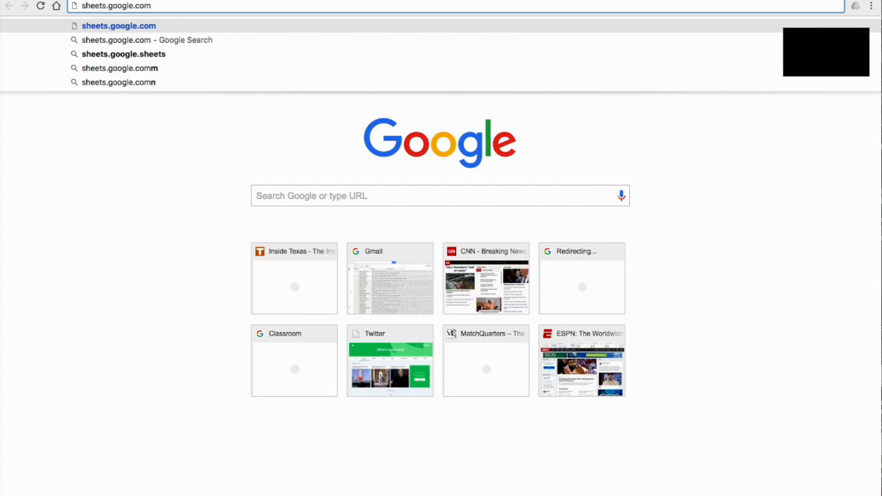
{"action": "type", "text": "/create"}
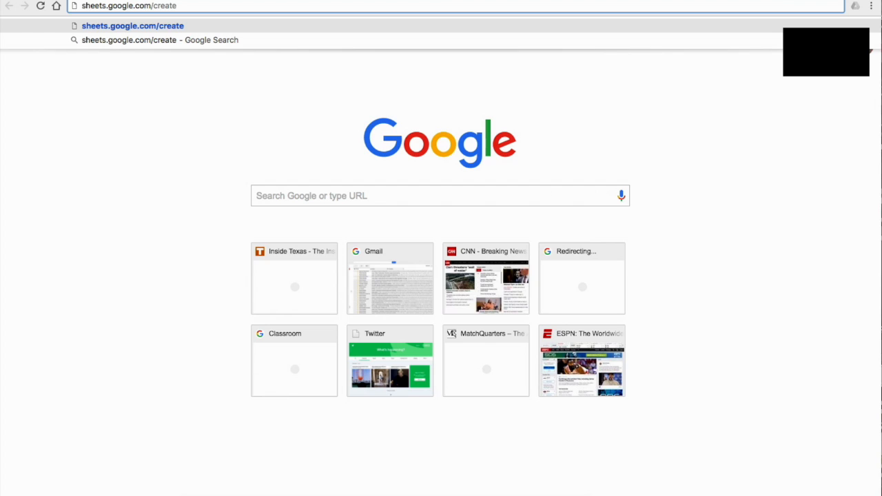
{"action": "key", "text": "Return"}
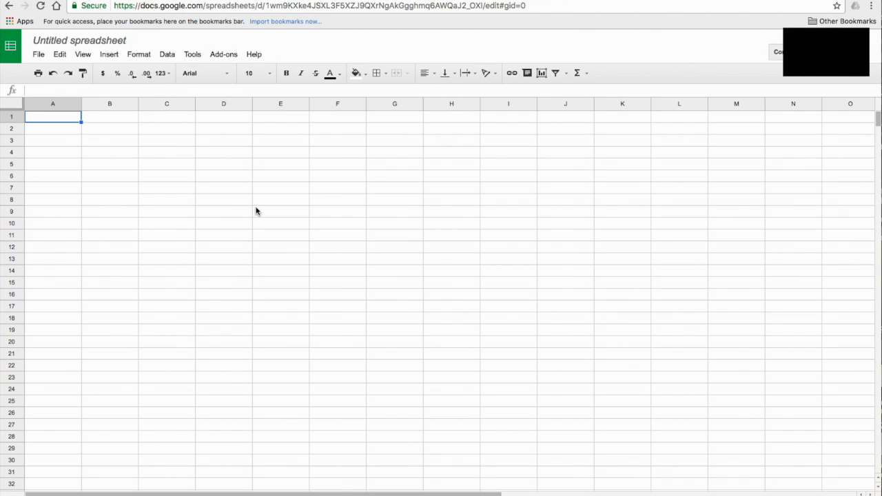
Rename the untitled spreadsheet "GMS 2017 Pole Vault Progress"
{"action": "left_click", "coordinate": [84, 42]}
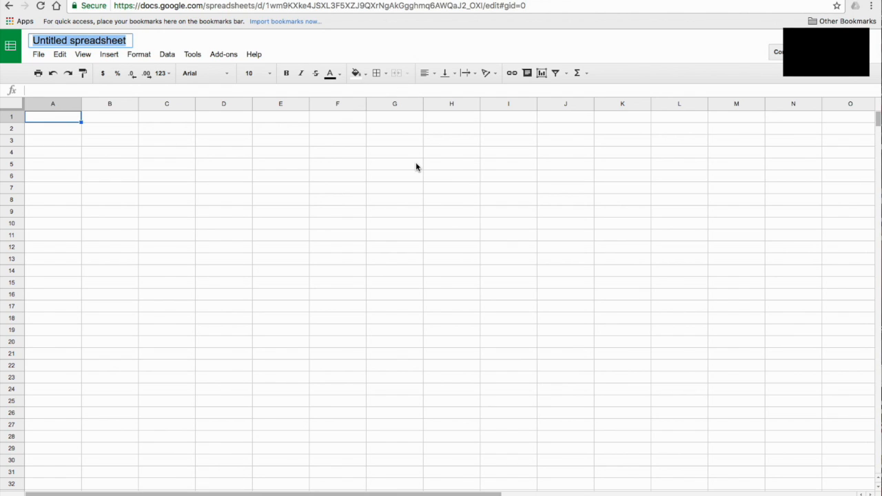
{"action": "type", "text": "GMS "}
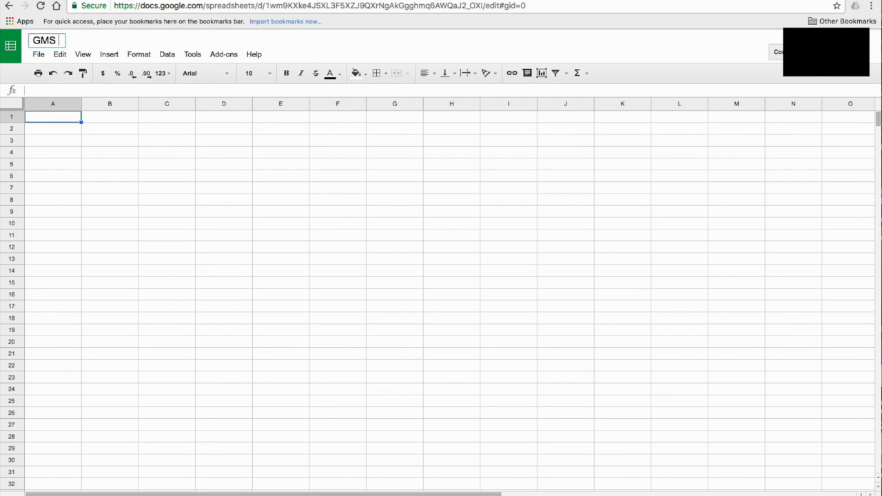
{"action": "type", "text": "2017 Pol"}
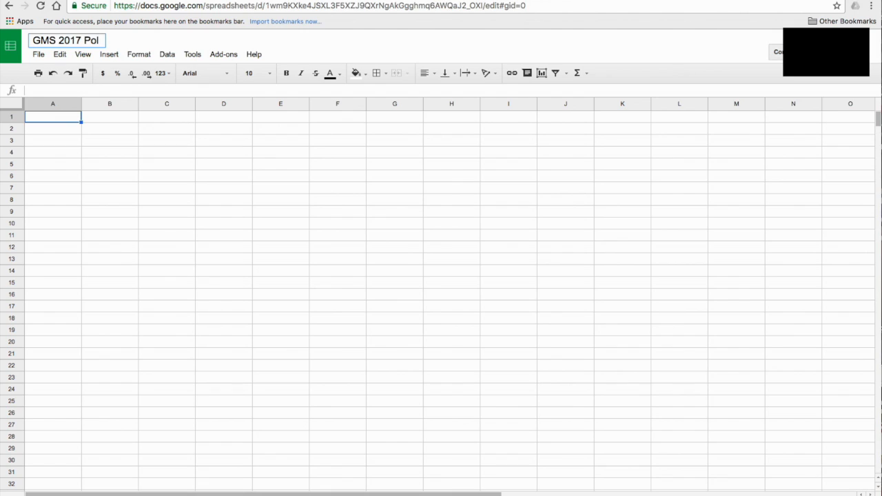
{"action": "type", "text": "e Vault Progress"}
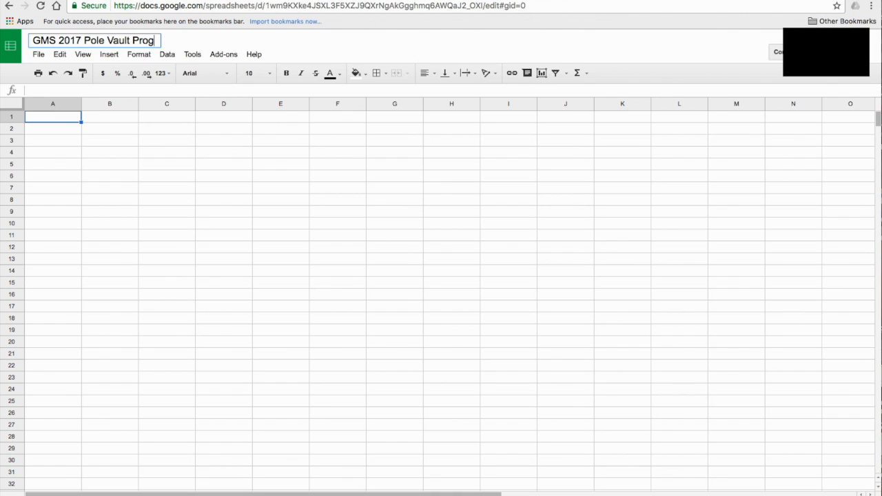
{"action": "key", "text": "Return"}
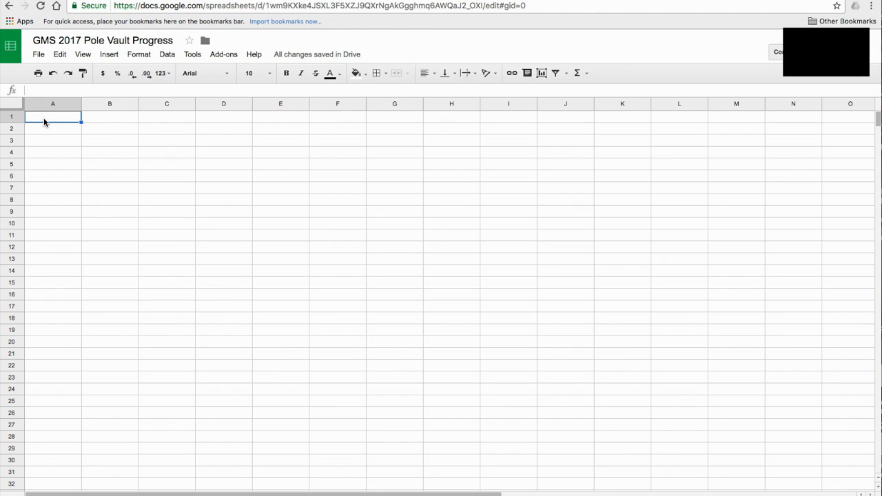
Enter the column headings Name, Grade, Boy/Girl and Date in cells A1 to D1
{"action": "type", "text": "Name"}
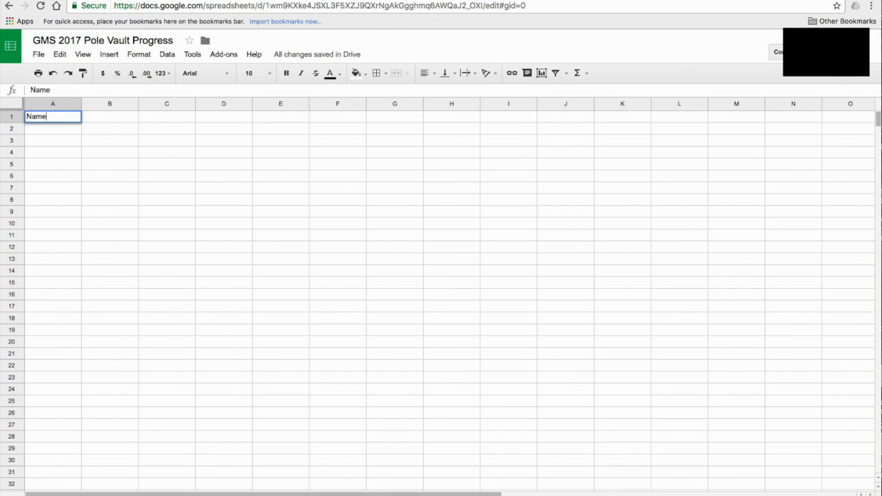
{"action": "key", "text": "Tab"}
{"action": "type", "text": "Grade"}
{"action": "key", "text": "Tab"}
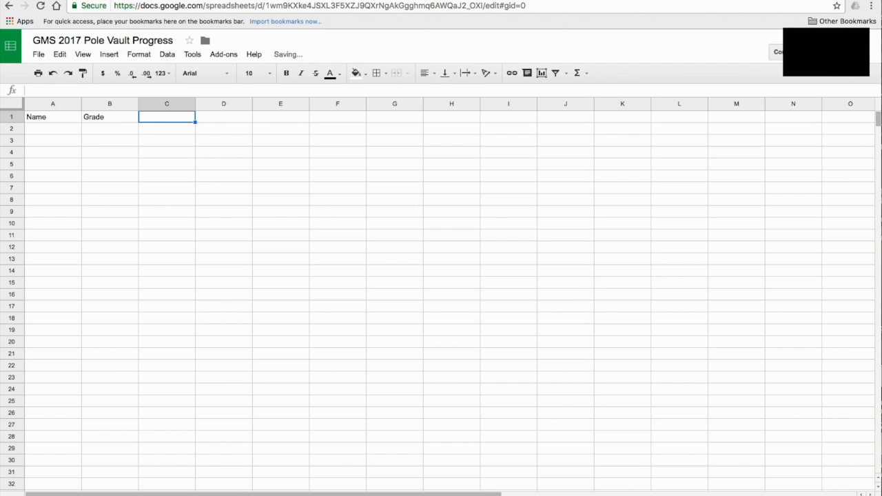
{"action": "type", "text": "Boy"}
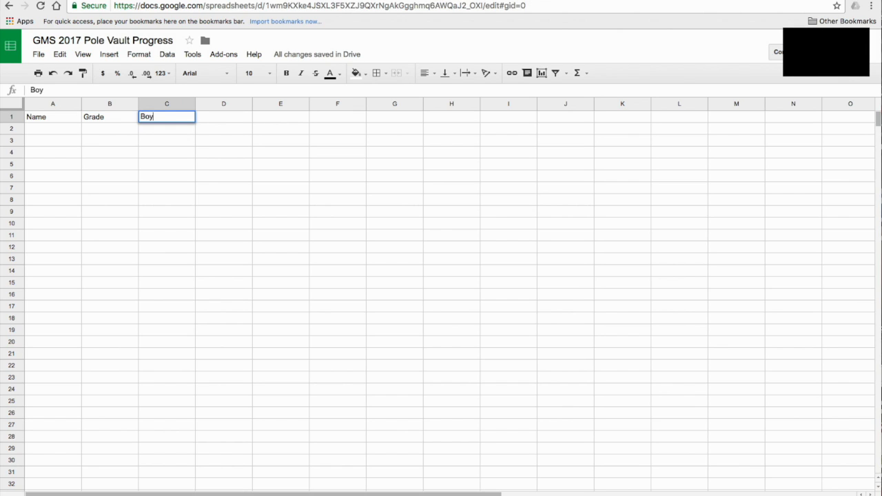
{"action": "type", "text": "/Girl"}
{"action": "key", "text": "Tab"}
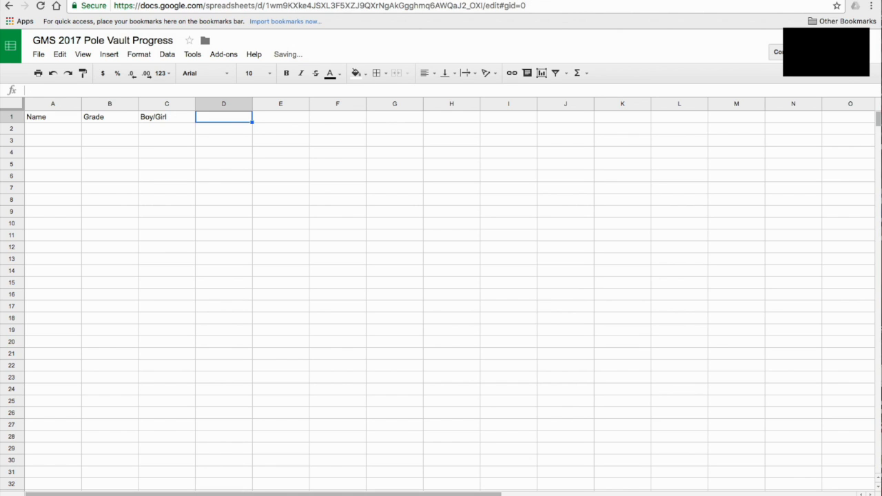
{"action": "type", "text": "Date"}
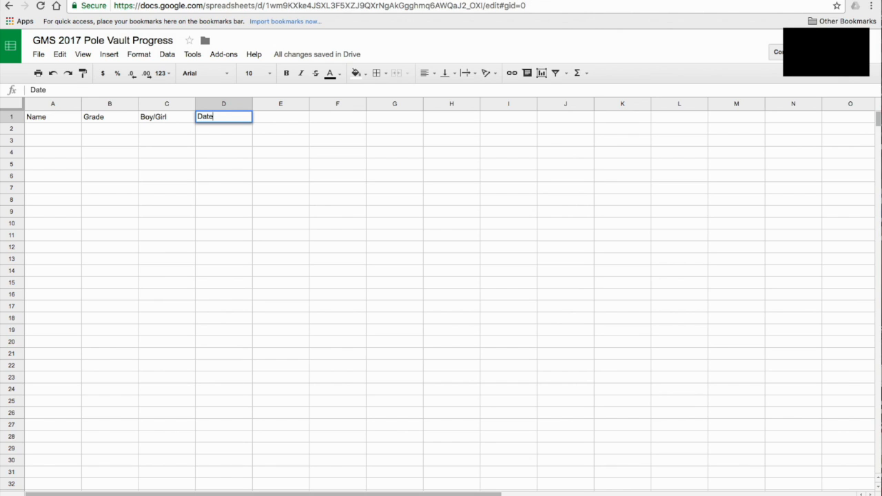
{"action": "key", "text": "Tab"}
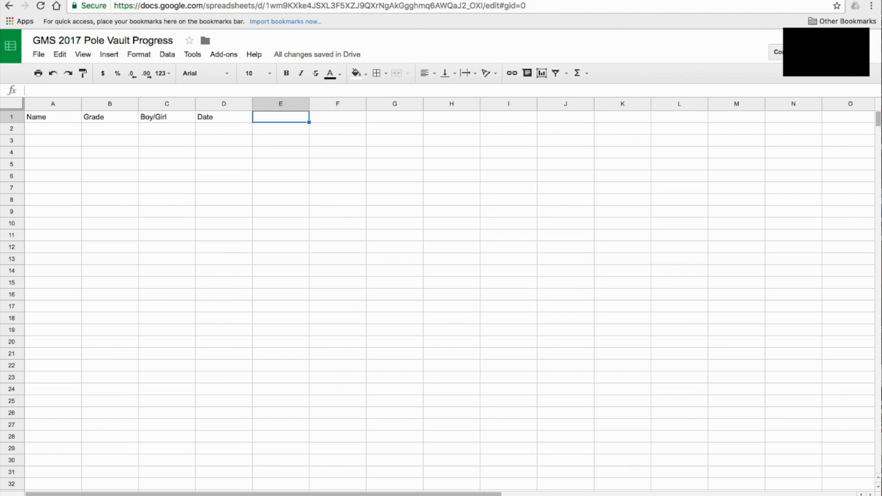
Enter the column headings Activity, Height and Notes in cells E1 to G1
{"action": "type", "text": "Activ"}
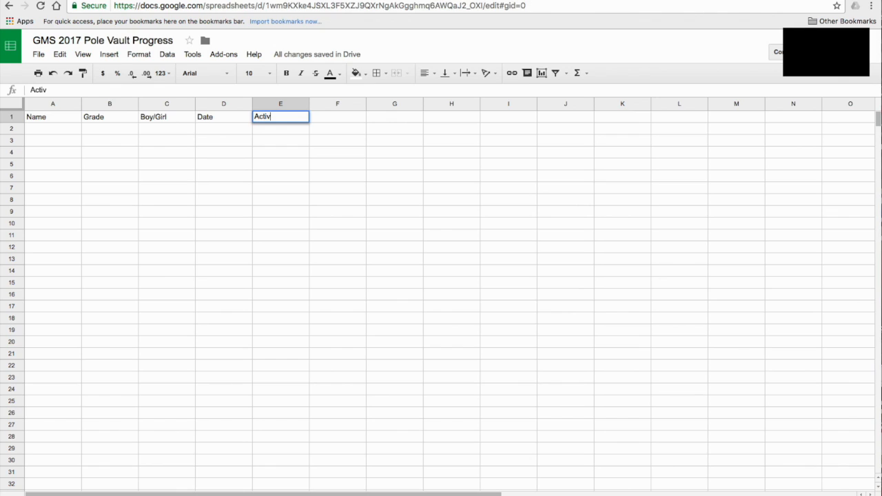
{"action": "type", "text": "ity"}
{"action": "key", "text": "Tab"}
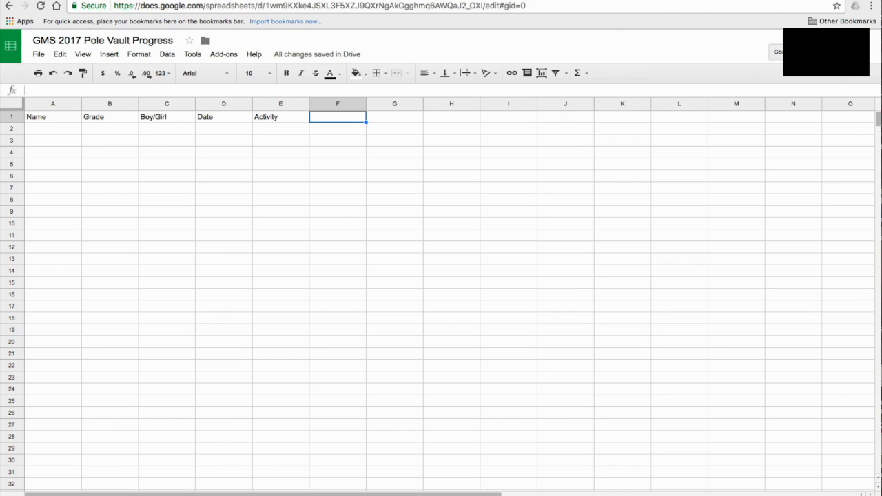
{"action": "type", "text": "Height"}
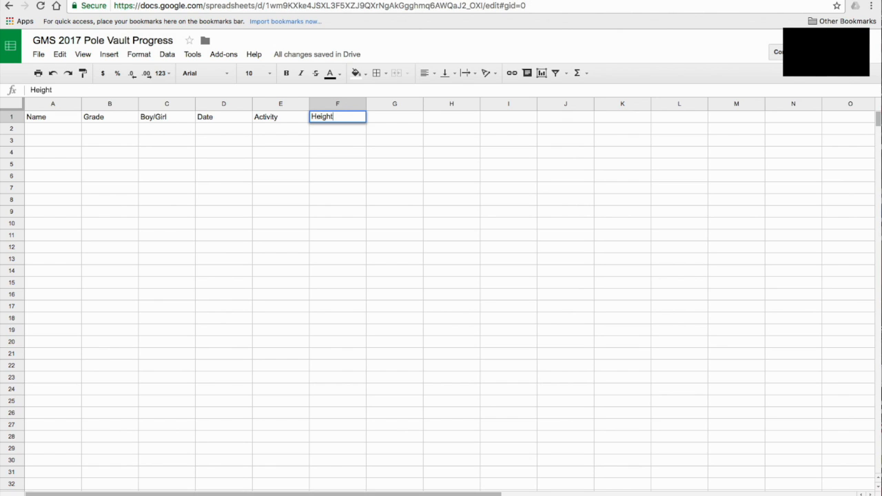
{"action": "key", "text": "Tab"}
{"action": "type", "text": "Notes"}
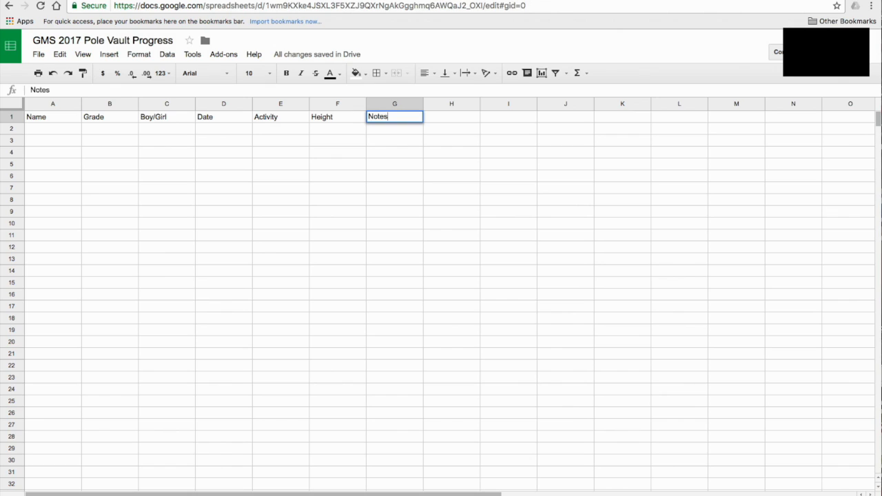
{"action": "key", "text": "Return"}
{"action": "key", "text": "Tab"}
{"action": "key", "text": "Tab"}
{"action": "key", "text": "Tab"}
{"action": "key", "text": "Tab"}
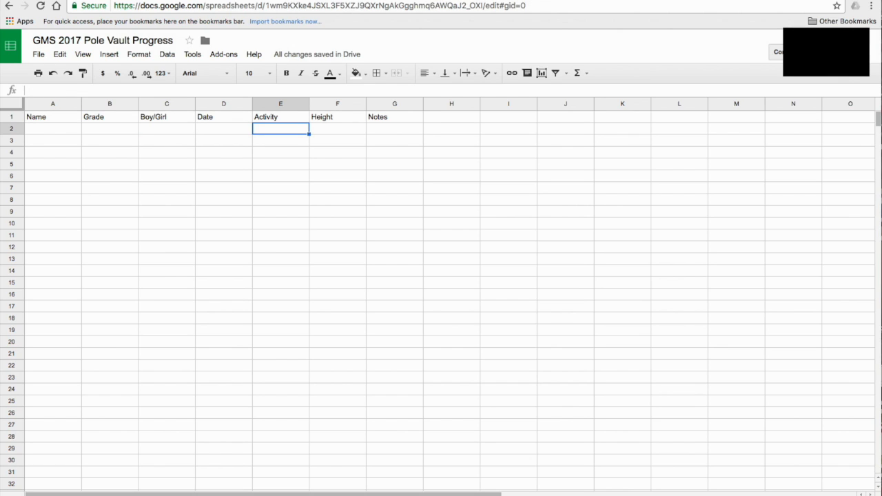
{"action": "key", "text": "Left"}
{"action": "key", "text": "Left"}
{"action": "key", "text": "Left"}
{"action": "key", "text": "Left"}
{"action": "key", "text": "Right"}
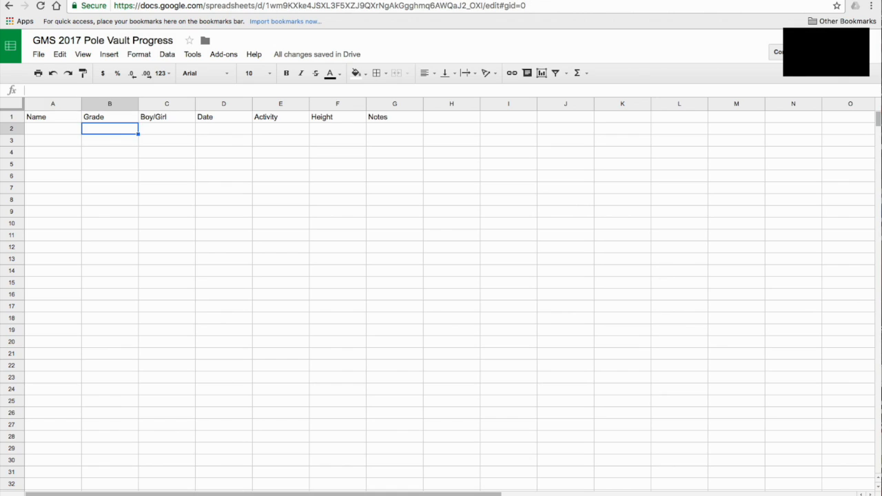
{"action": "key", "text": "Right"}
{"action": "key", "text": "Right"}
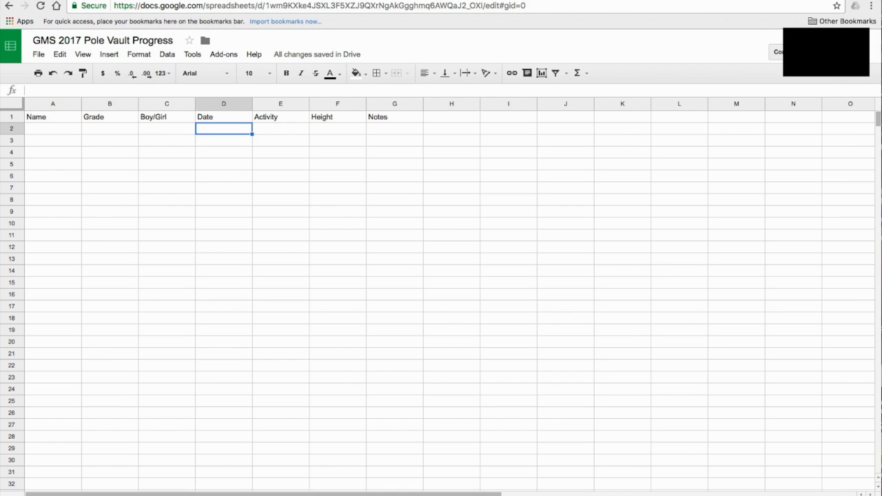
{"action": "key", "text": "Right"}
{"action": "key", "text": "Right"}
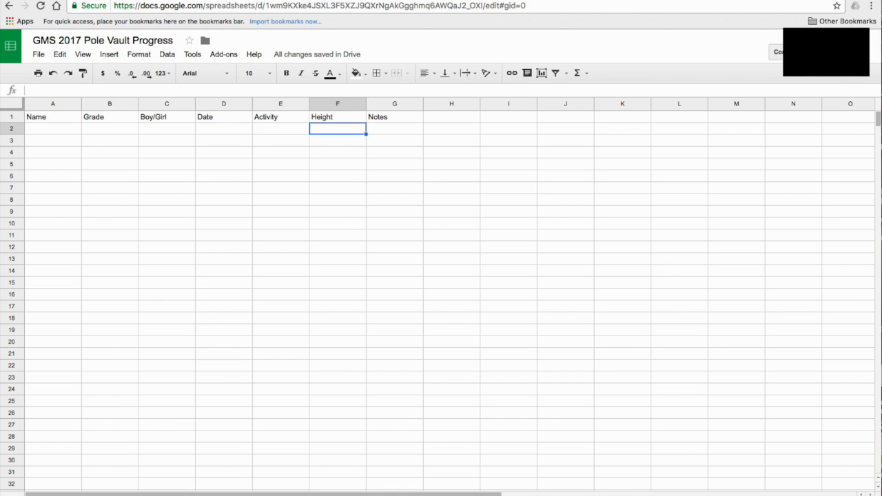
{"action": "key", "text": "Right"}
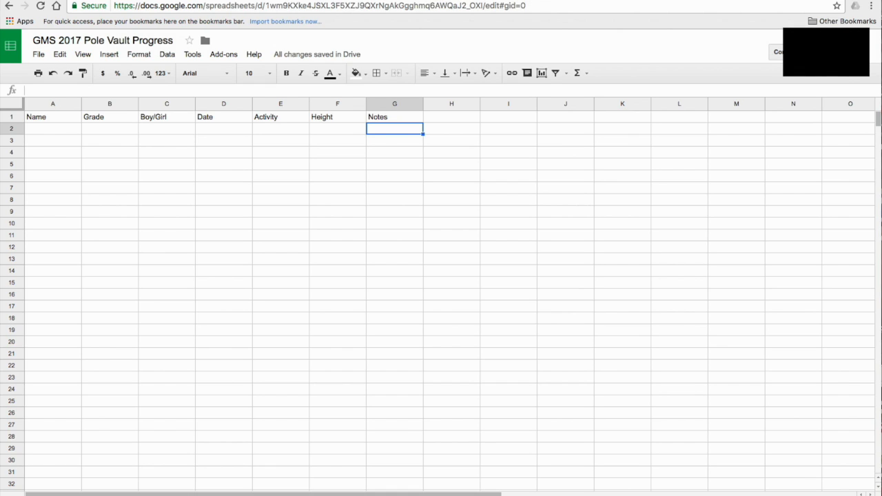
{"action": "key", "text": "Left"}
{"action": "key", "text": "Down"}
{"action": "key", "text": "Down"}
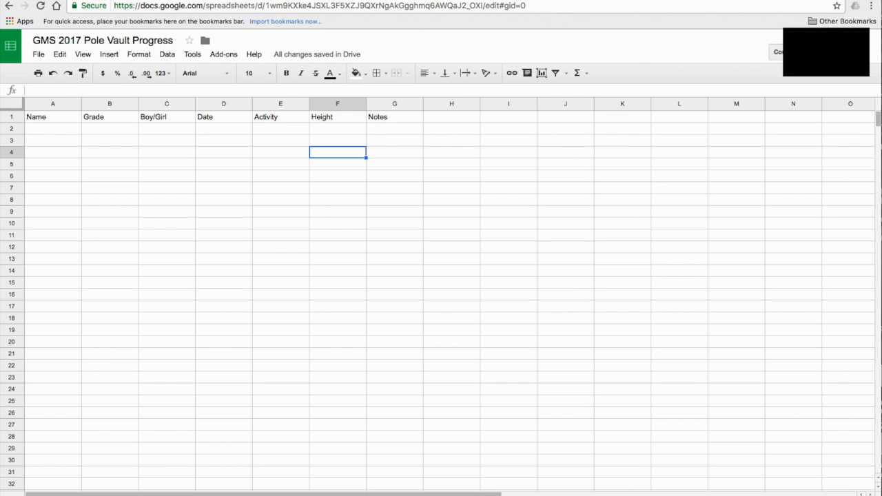
{"action": "key", "text": "Left"}
{"action": "key", "text": "Left"}
{"action": "key", "text": "Left"}
{"action": "key", "text": "Left"}
{"action": "key", "text": "Up"}
{"action": "key", "text": "Left"}
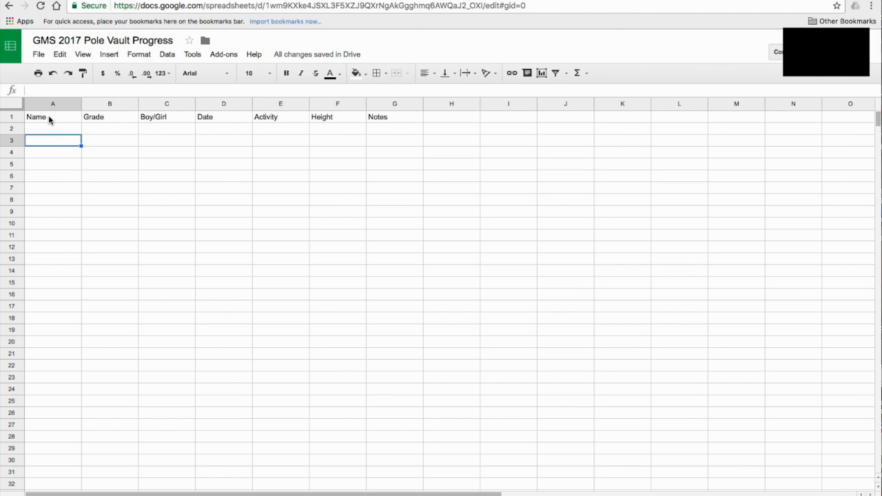
Make the Name heading in cell A1 bold and center it horizontally
{"action": "left_click_drag", "start_coordinate": [48, 119], "coordinate": [352, 120]}
{"action": "left_click", "coordinate": [75, 141]}
{"action": "left_click", "coordinate": [62, 122]}
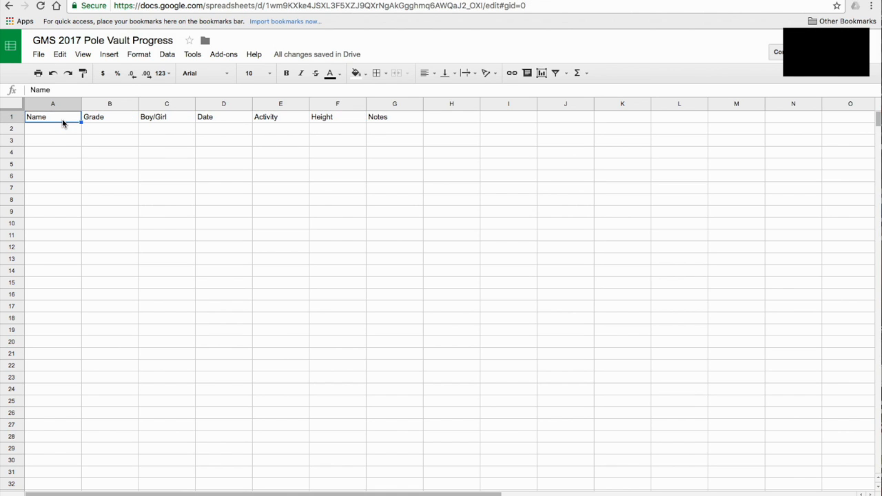
{"action": "left_click", "coordinate": [286, 73]}
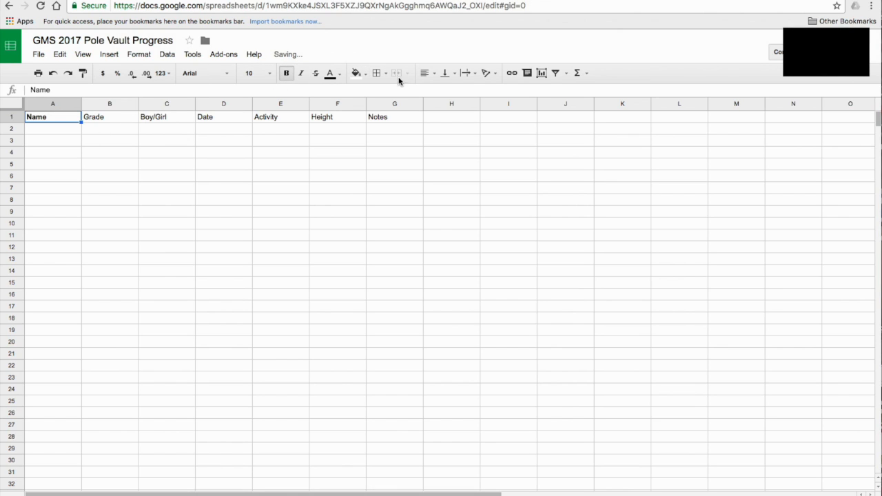
{"action": "left_click", "coordinate": [430, 75]}
{"action": "left_click", "coordinate": [441, 91]}
{"action": "left_click", "coordinate": [179, 161]}
Make all the column headings in A1:G1 bold and center them horizontally
{"action": "left_click", "coordinate": [48, 118]}
{"action": "left_click_drag", "start_coordinate": [263, 110], "coordinate": [374, 118]}
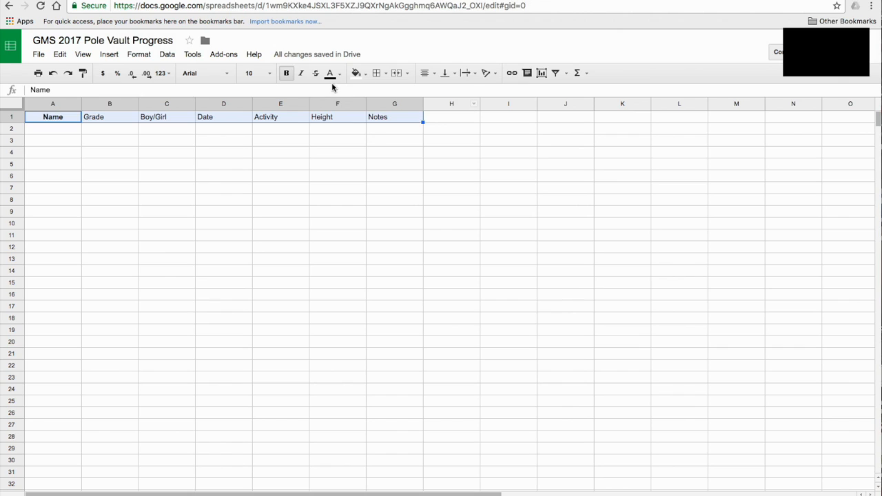
{"action": "left_click", "coordinate": [288, 75]}
{"action": "left_click", "coordinate": [287, 75]}
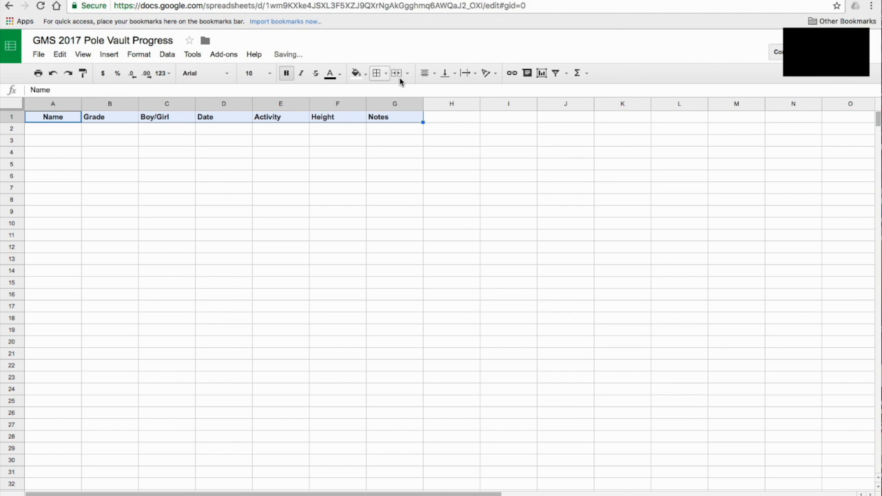
{"action": "left_click", "coordinate": [433, 76]}
{"action": "left_click", "coordinate": [443, 92]}
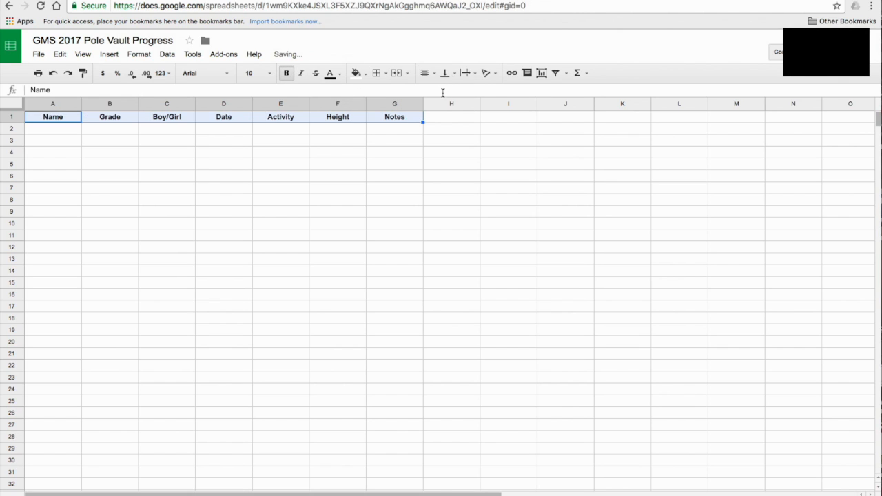
{"action": "left_click", "coordinate": [277, 165]}
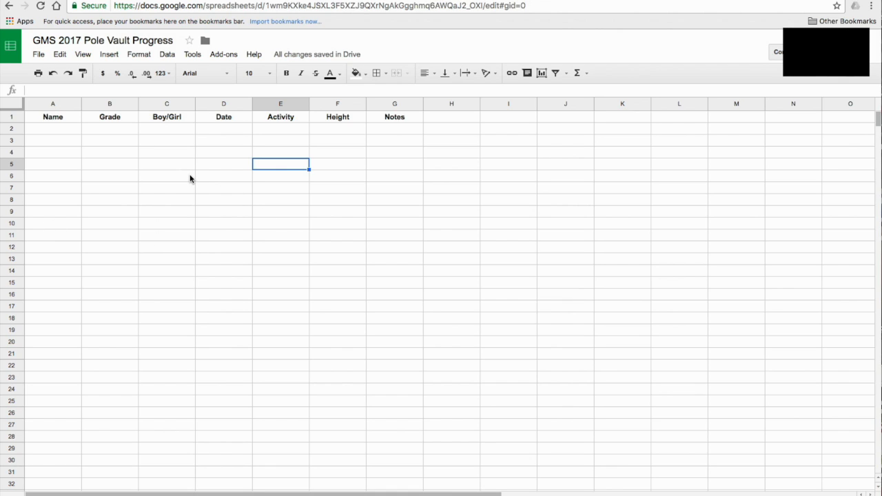
{"action": "left_click", "coordinate": [11, 118]}
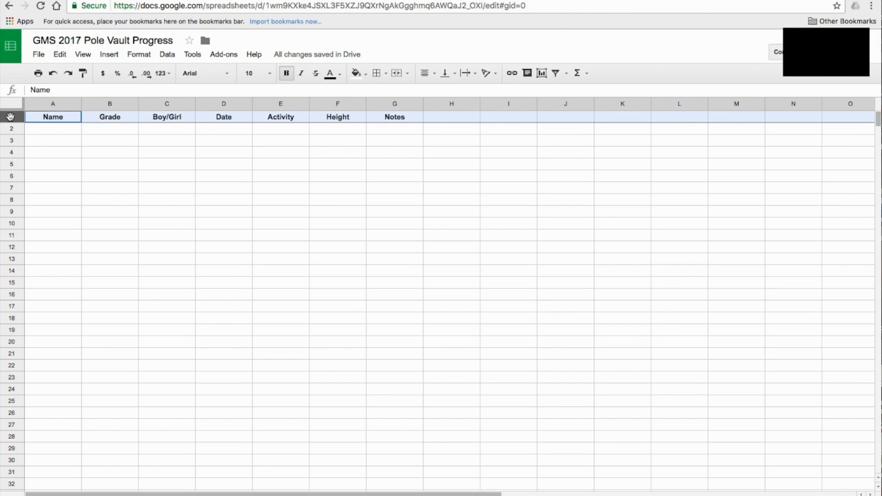
{"action": "right_click", "coordinate": [10, 117]}
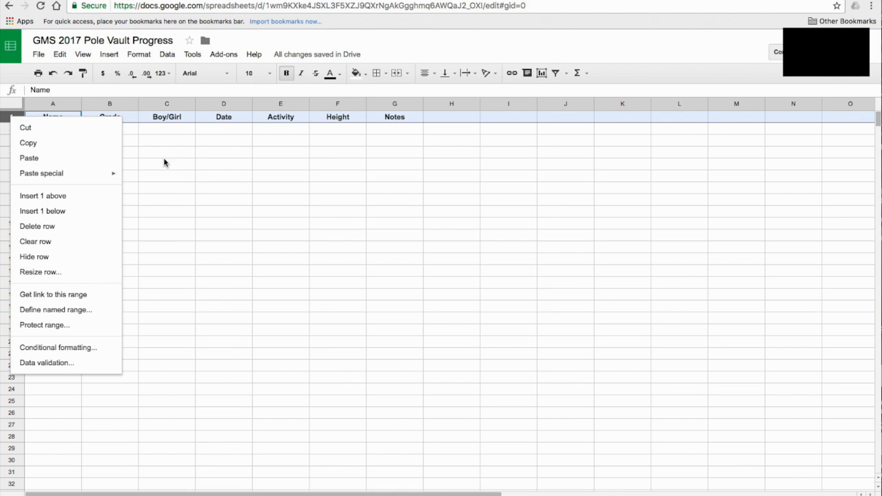
{"action": "left_click", "coordinate": [200, 154]}
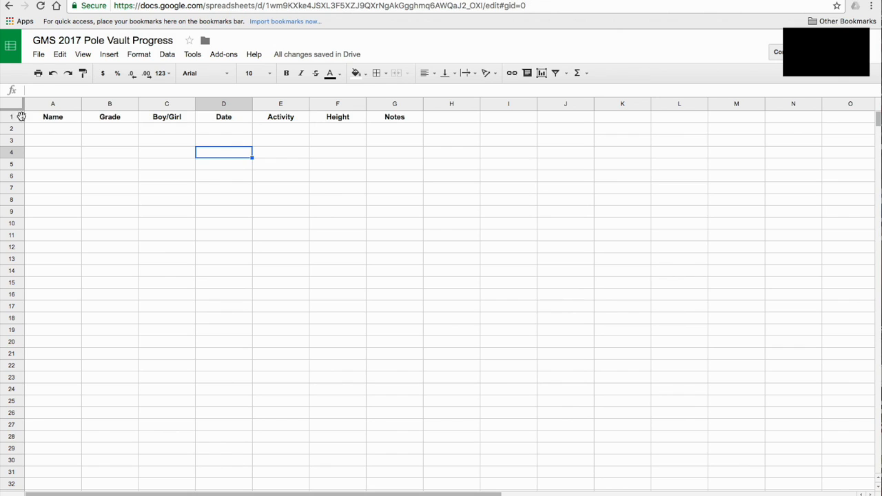
{"action": "right_click", "coordinate": [44, 119]}
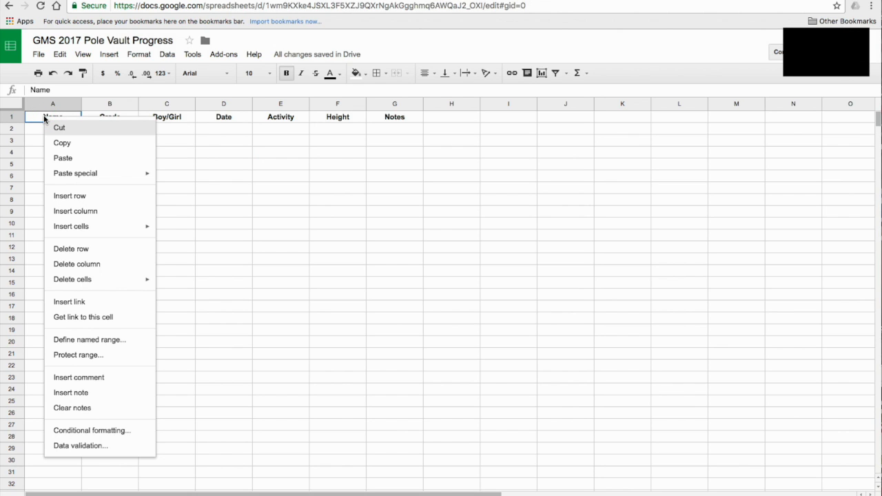
{"action": "right_click", "coordinate": [206, 122]}
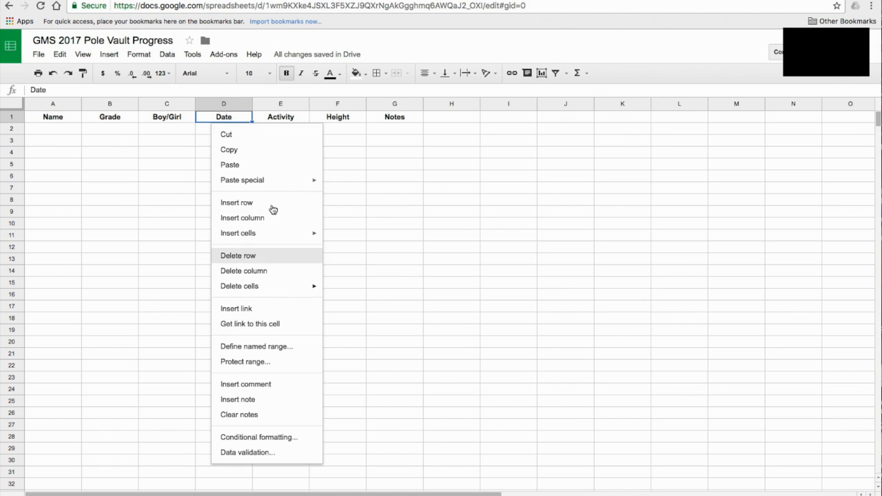
Insert a blank row above the column headings and merge its cells A1:G1
{"action": "right_click", "coordinate": [10, 120]}
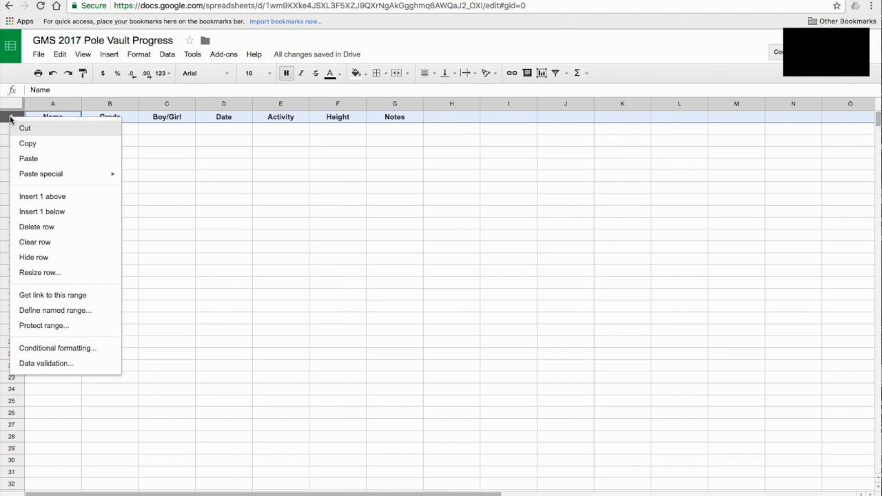
{"action": "left_click", "coordinate": [42, 197]}
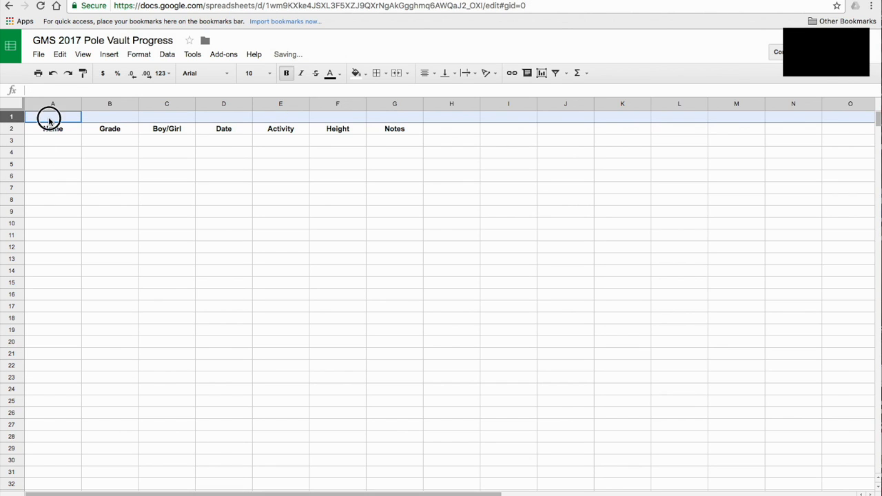
{"action": "left_click", "coordinate": [50, 121]}
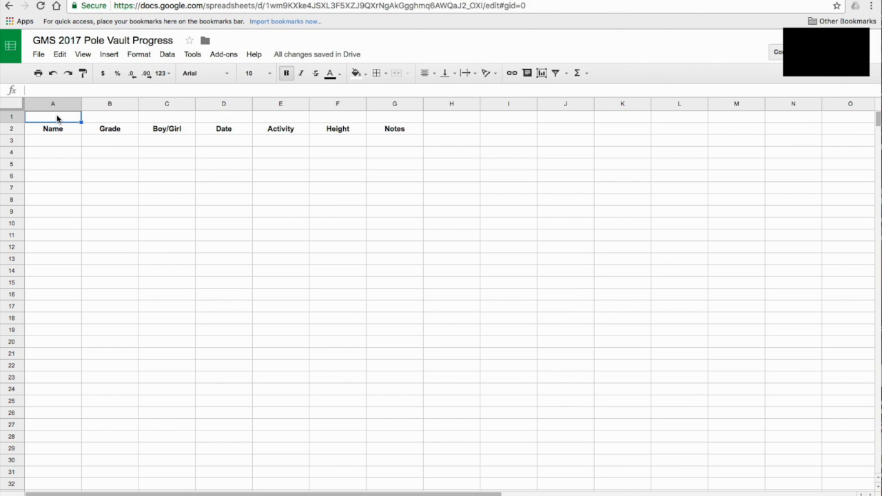
{"action": "left_click_drag", "start_coordinate": [57, 119], "coordinate": [163, 118]}
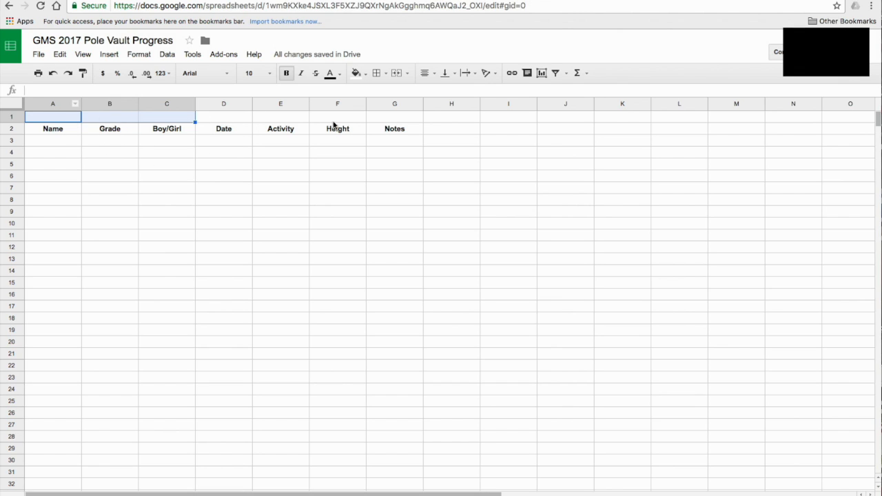
{"action": "left_click_drag", "start_coordinate": [385, 119], "coordinate": [63, 122]}
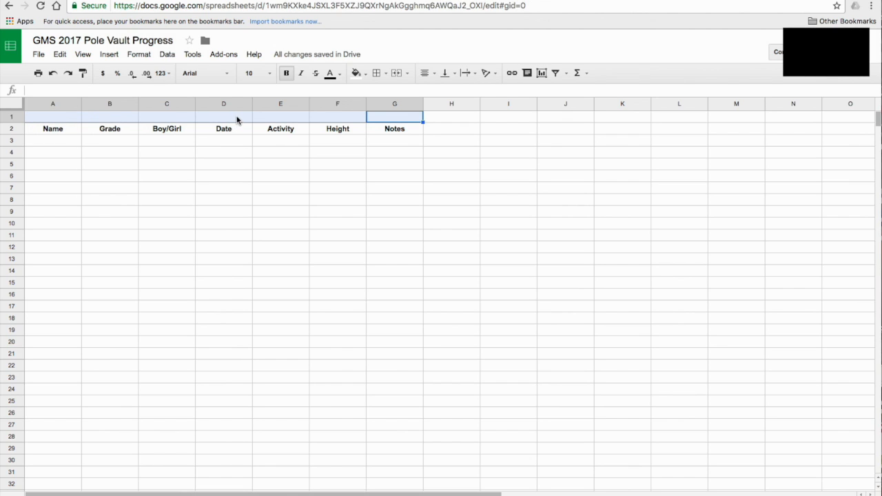
{"action": "left_click", "coordinate": [409, 75]}
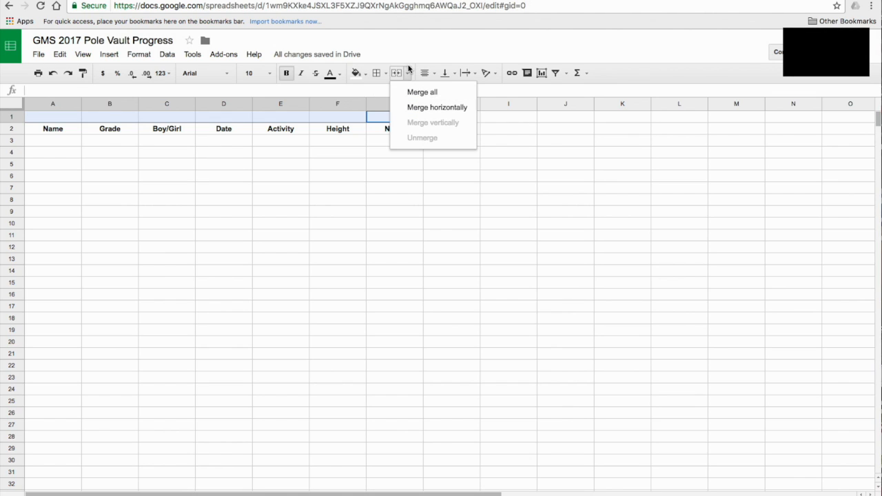
{"action": "left_click", "coordinate": [408, 73]}
{"action": "left_click", "coordinate": [397, 73]}
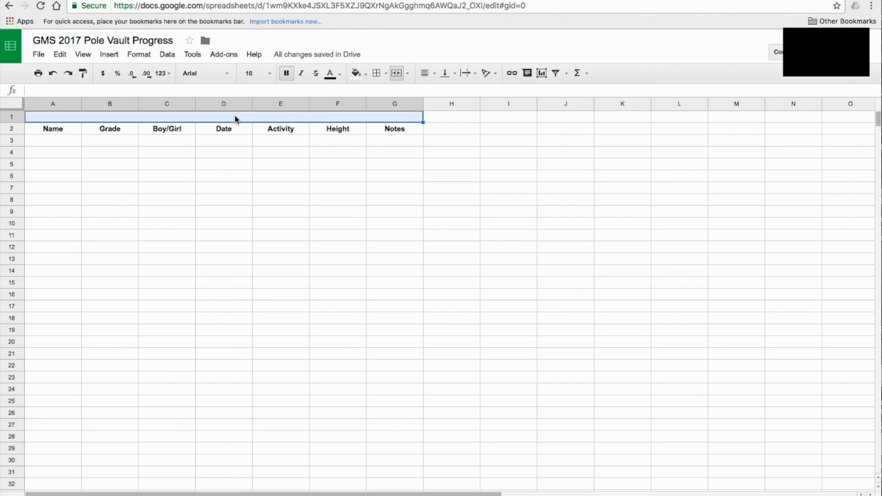
Enter the title Grapevine Middle School Pole Vault Progress in the merged cell above the column headings
{"action": "type", "text": "G"}
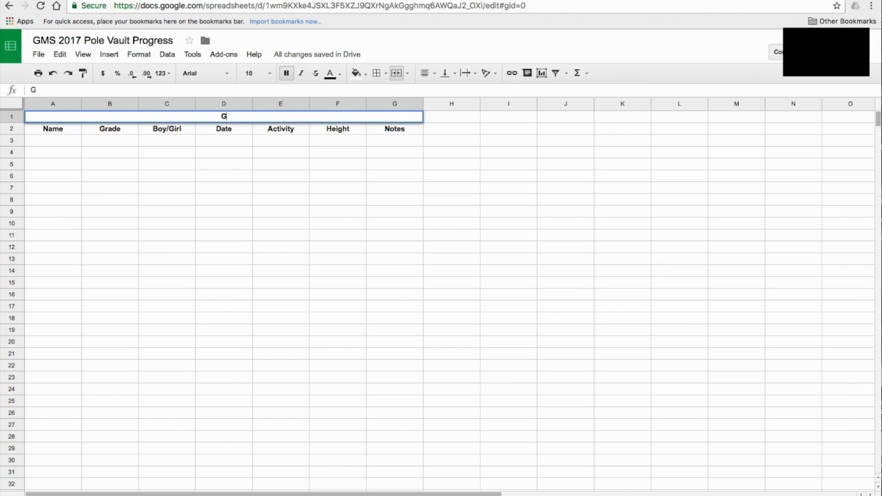
{"action": "type", "text": "reapevine M"}
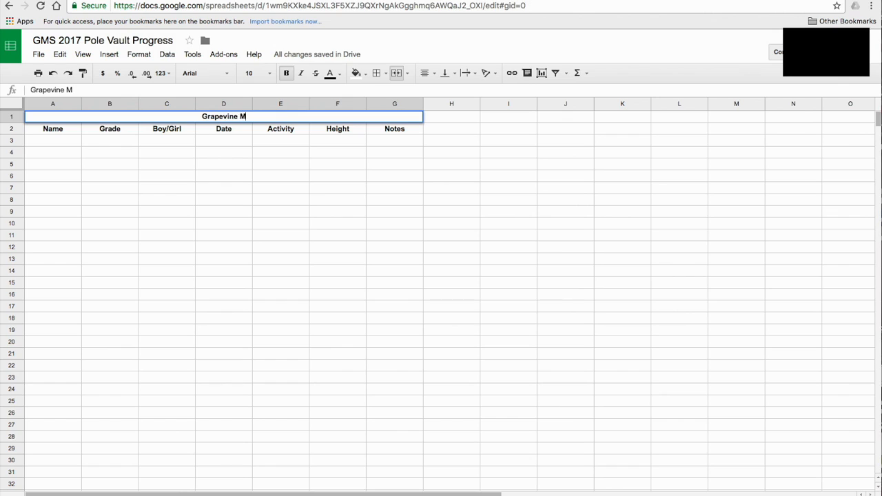
{"action": "type", "text": "iddle Sc"}
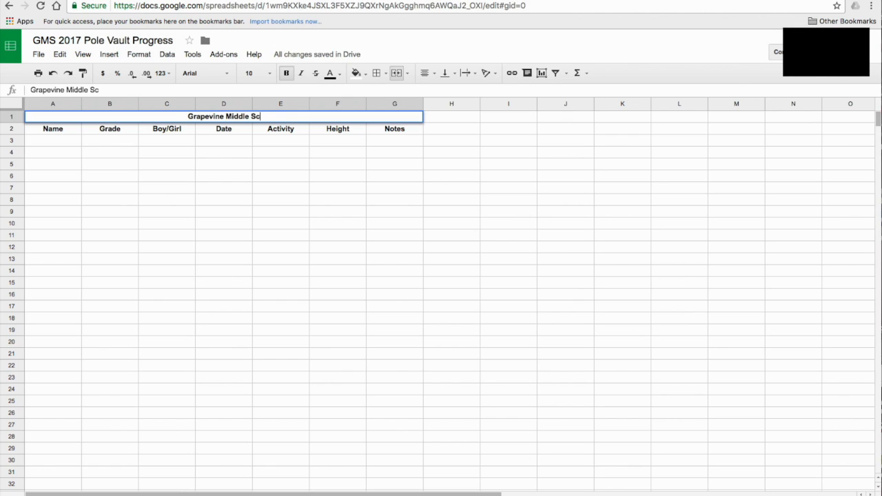
{"action": "type", "text": "hool P"}
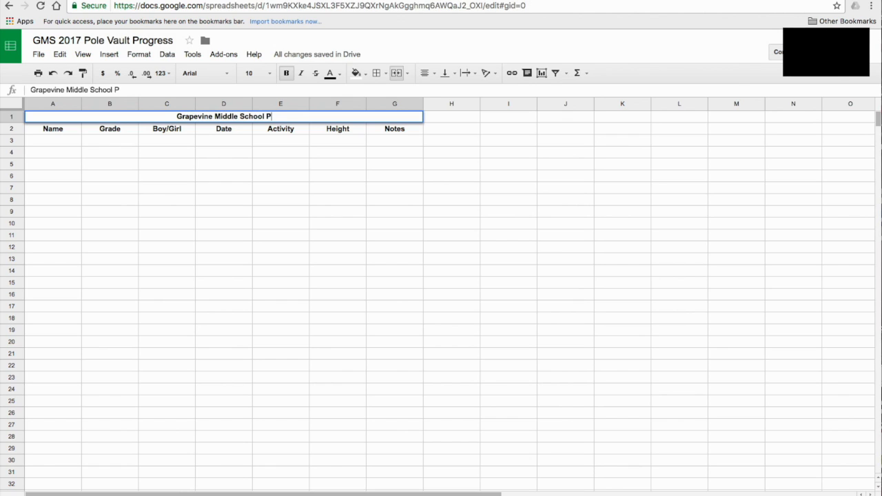
{"action": "type", "text": "ole Vault R"}
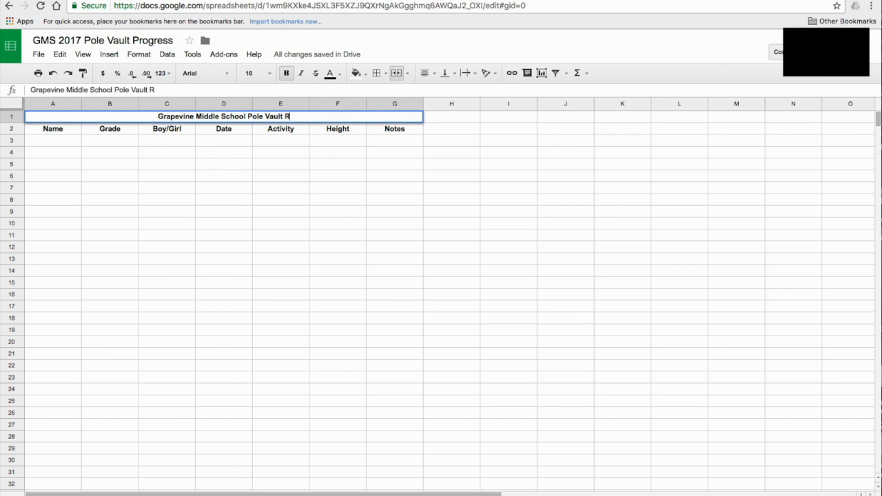
{"action": "key", "text": "BackSpace"}
{"action": "type", "text": "Prgo"}
{"action": "key", "text": "BackSpace"}
{"action": "key", "text": "BackSpace"}
{"action": "type", "text": "ogress"}
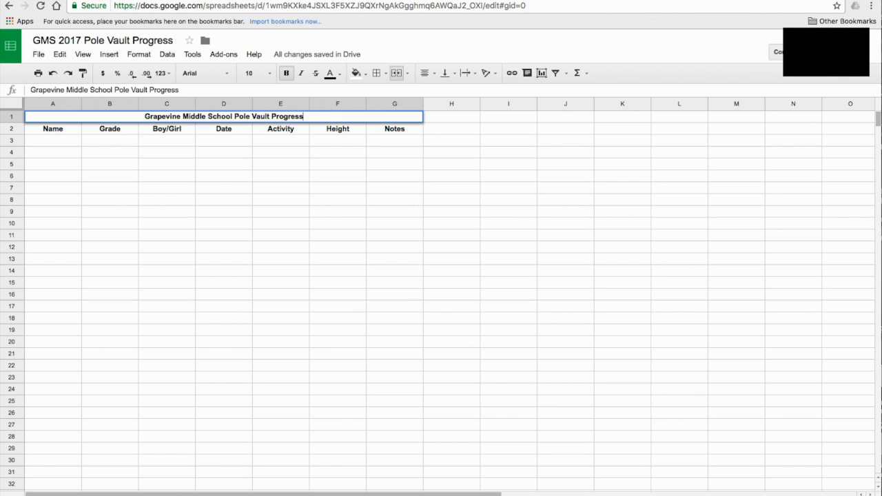
{"action": "key", "text": "Return"}
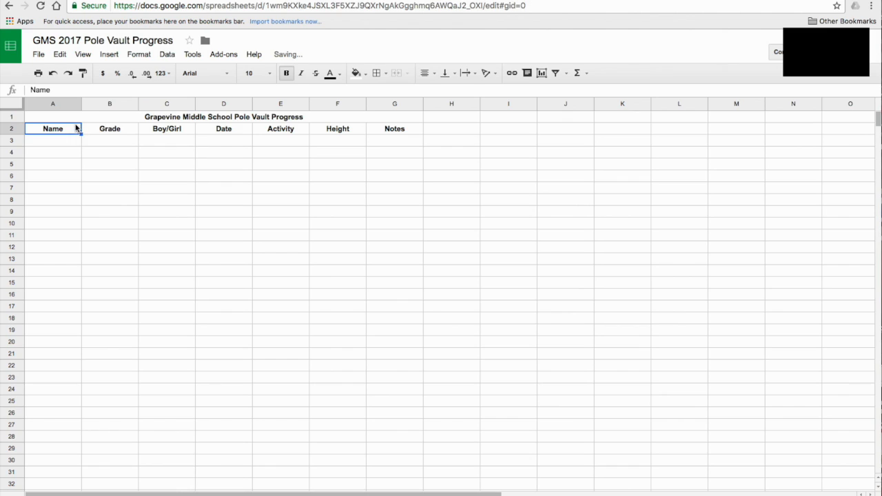
{"action": "left_click", "coordinate": [159, 178]}
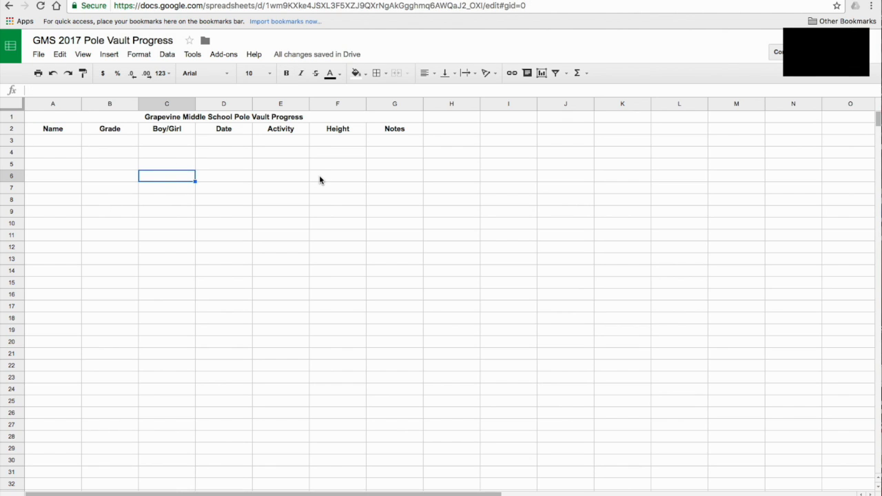
Enter the first athlete's name, grade 7 and Boy in cells A3 to C3
{"action": "left_click", "coordinate": [52, 146]}
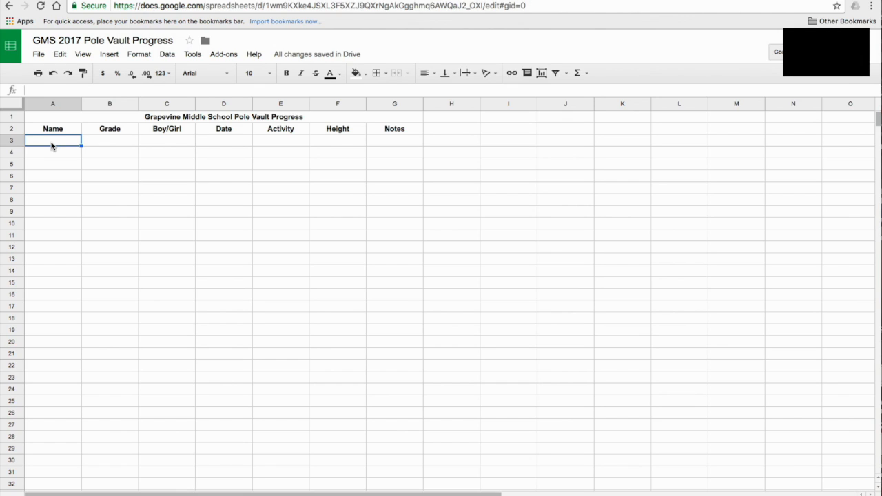
{"action": "type", "text": "Ryan"}
{"action": "key", "text": "Tab"}
{"action": "type", "text": "7"}
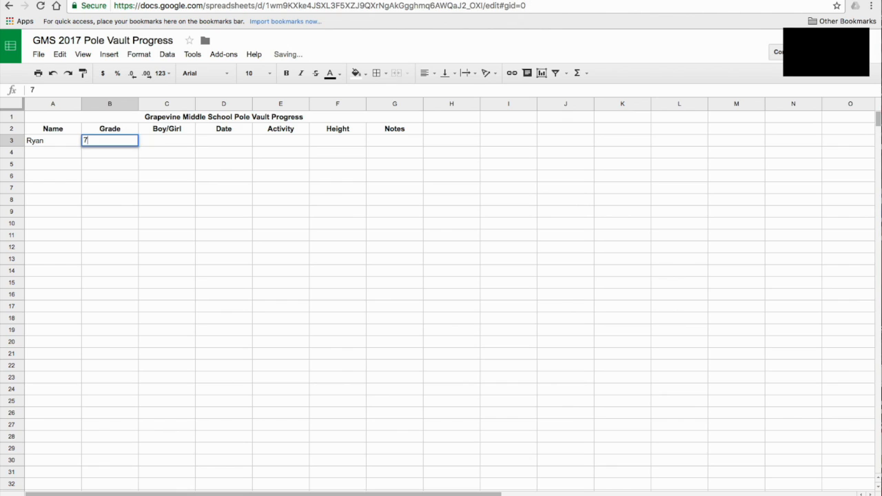
{"action": "key", "text": "Tab"}
{"action": "type", "text": "Boy"}
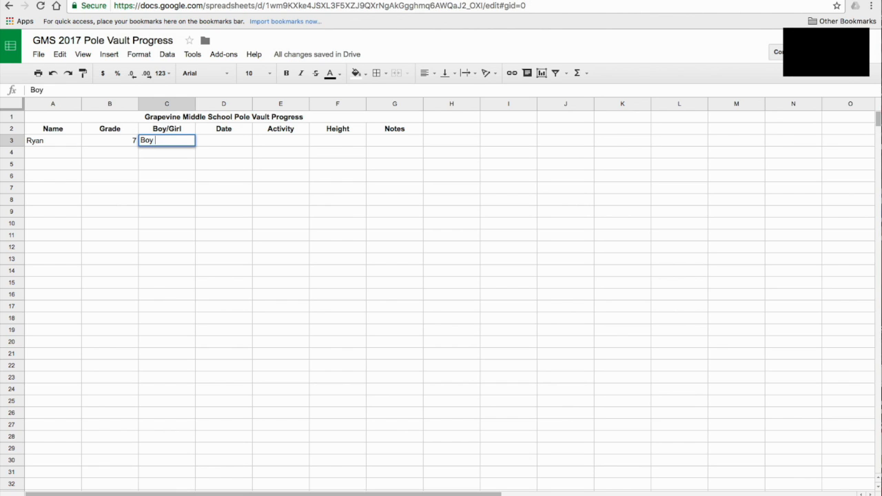
{"action": "key", "text": "Tab"}
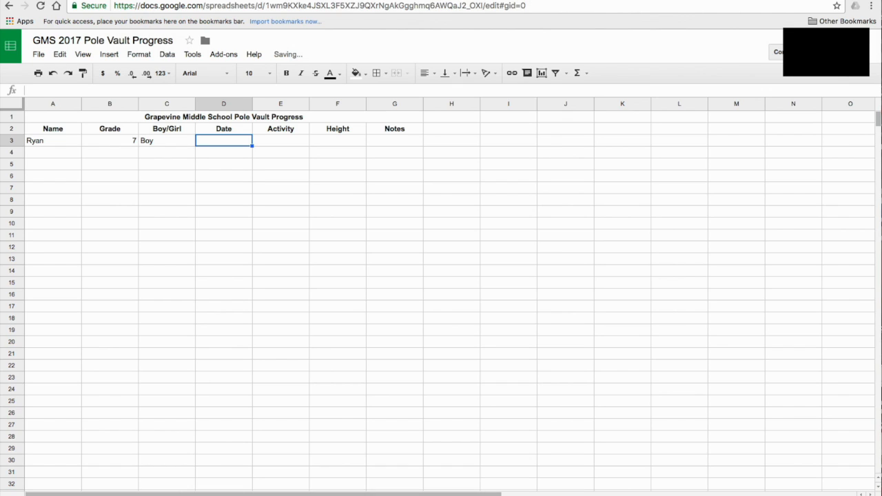
Enter the date 3/7/17 and the activity Practice for the first athlete in cells D3 and E3
{"action": "type", "text": "3"}
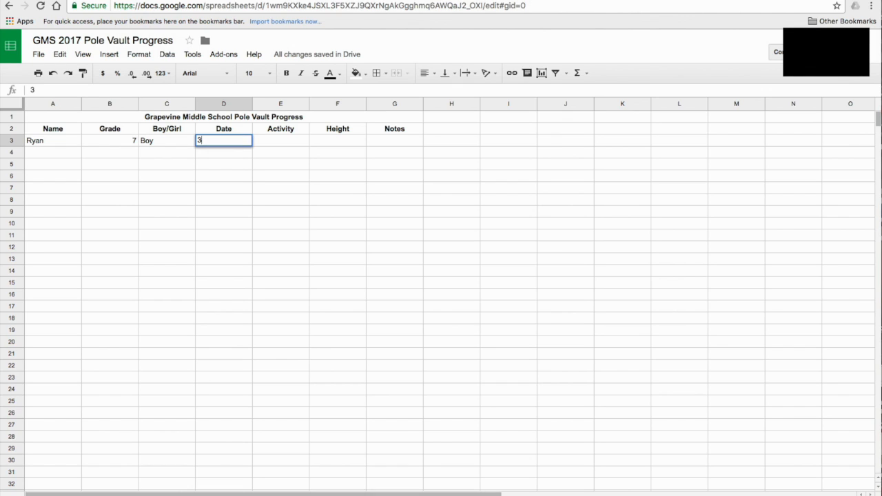
{"action": "type", "text": "/7/17"}
{"action": "key", "text": "Tab"}
{"action": "type", "text": "Practice"}
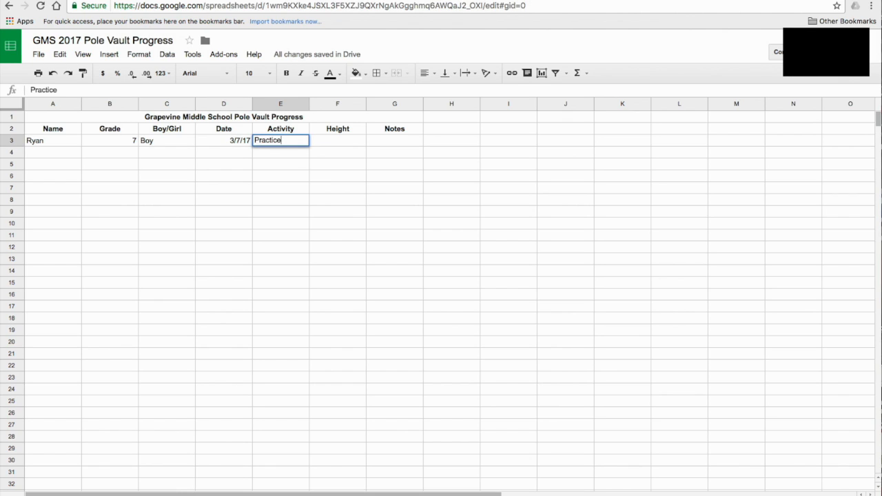
{"action": "key", "text": "Tab"}
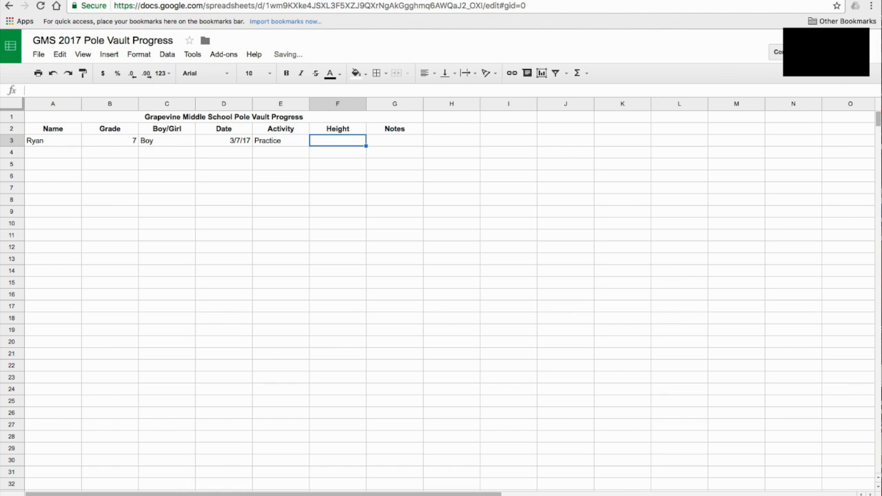
Enter 7'6" as the first athlete's height in cell F3 and reselect that cell
{"action": "type", "text": "7'6\""}
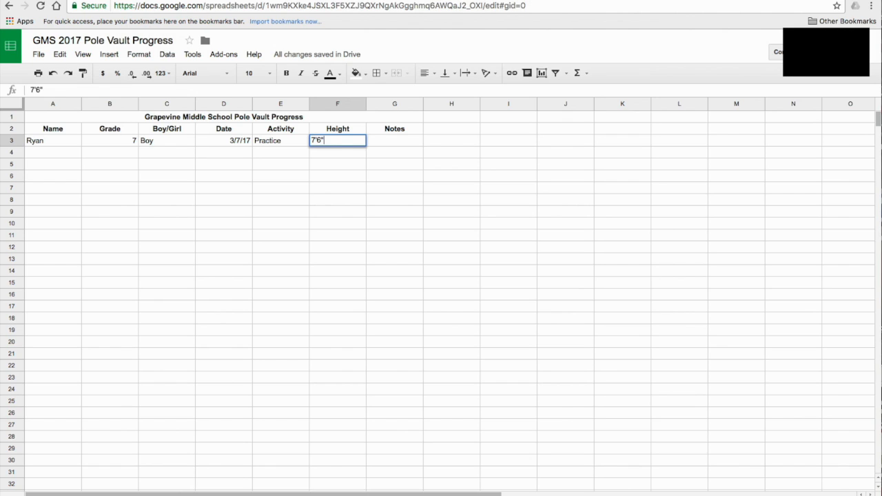
{"action": "key", "text": "Return"}
{"action": "left_click", "coordinate": [53, 140]}
{"action": "key", "text": "Right"}
{"action": "key", "text": "Right"}
{"action": "key", "text": "Right"}
{"action": "key", "text": "Right"}
{"action": "key", "text": "Right"}
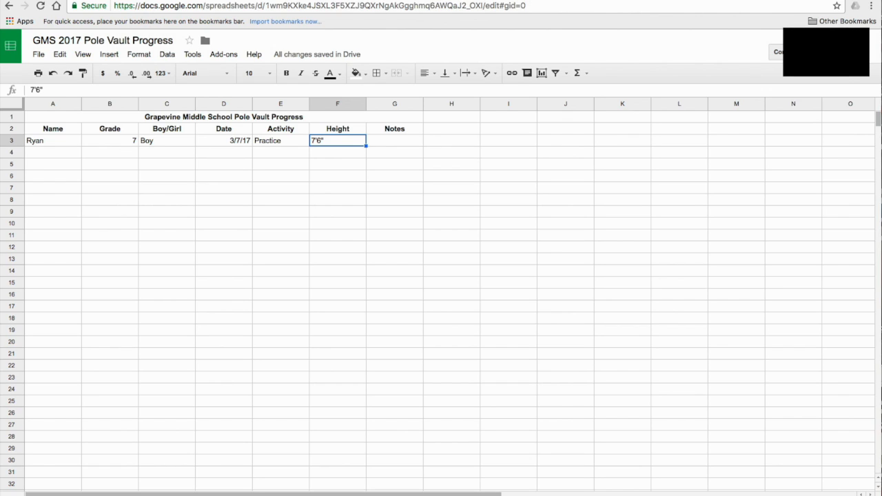
Set the first athlete's height in cell F3 to the decimal value 7.5
{"action": "left_click", "coordinate": [281, 140]}
{"action": "left_click", "coordinate": [337, 140]}
{"action": "type", "text": "7.5"}
{"action": "key", "text": "Tab"}
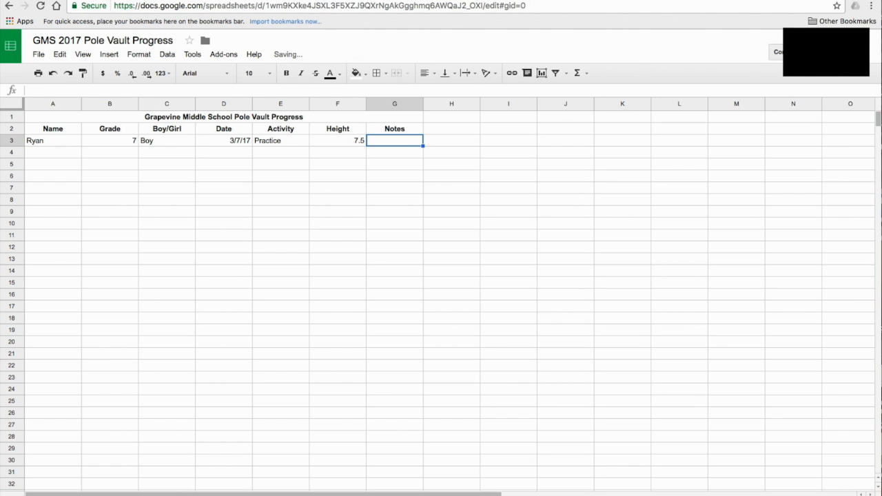
Enter the second athlete's name, grade 8 and Boy in cells A4 to C4
{"action": "key", "text": "Down"}
{"action": "key", "text": "Left"}
{"action": "key", "text": "Left"}
{"action": "key", "text": "Left"}
{"action": "key", "text": "Left"}
{"action": "key", "text": "Left"}
{"action": "key", "text": "Left"}
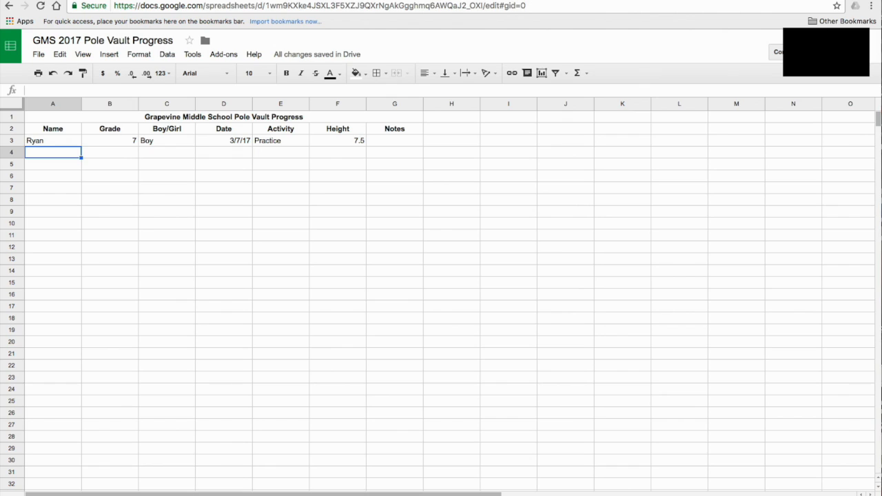
{"action": "type", "text": "Jake"}
{"action": "key", "text": "Tab"}
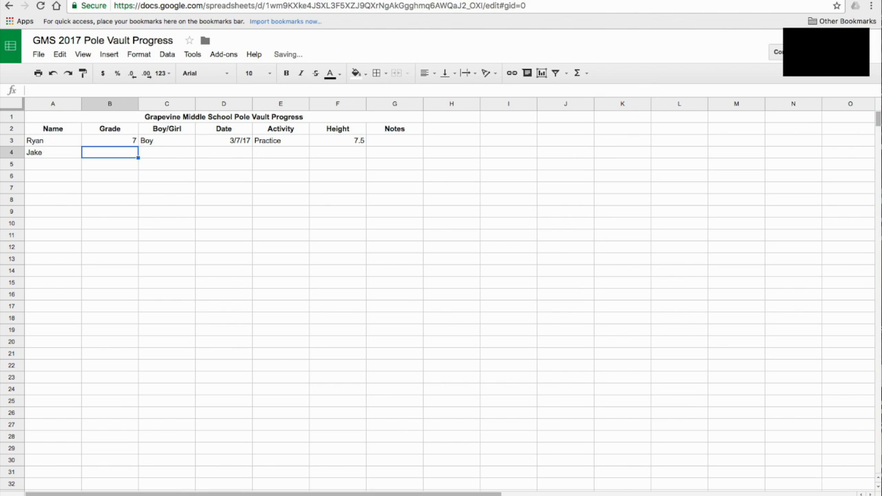
{"action": "type", "text": "8"}
{"action": "key", "text": "Tab"}
{"action": "type", "text": "B"}
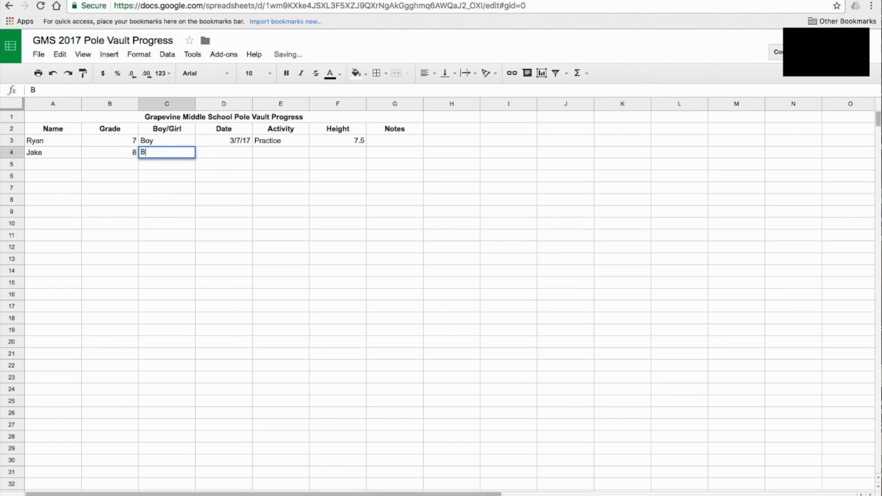
{"action": "key", "text": "Tab"}
Enter the date 3/7/17 and the activity Practice for the second athlete in cells D4 and E4
{"action": "type", "text": "37"}
{"action": "type", "text": "/"}
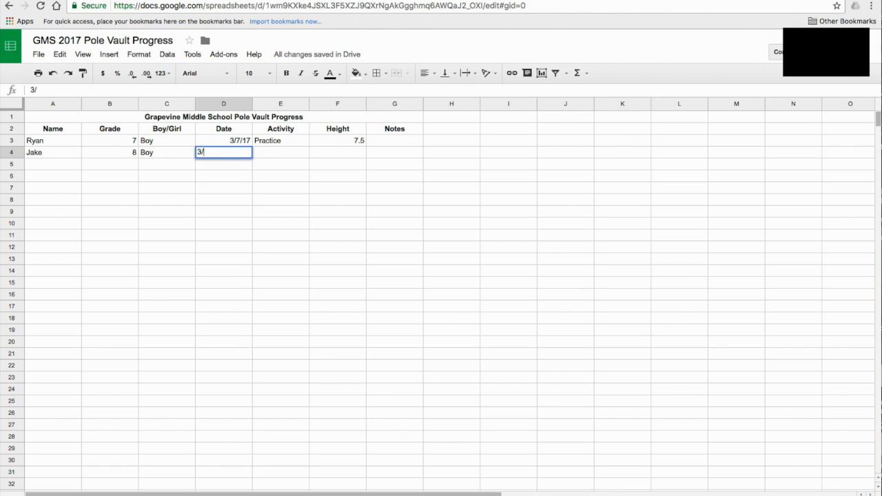
{"action": "type", "text": "7/17"}
{"action": "key", "text": "Tab"}
{"action": "type", "text": "P"}
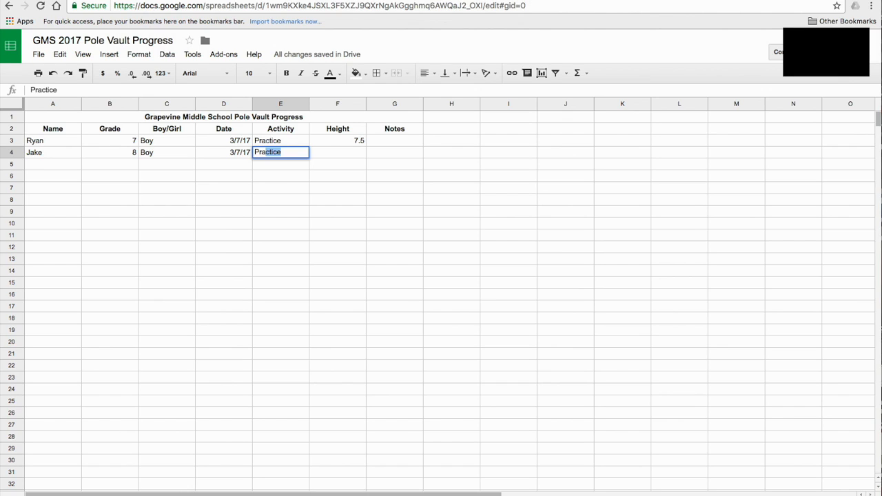
{"action": "key", "text": "Return"}
Enter the second athlete's height 9 in cell F4 and the note First Time cleared in cell G4
{"action": "key", "text": "Up"}
{"action": "key", "text": "Right"}
{"action": "key", "text": "Right"}
{"action": "key", "text": "Right"}
{"action": "key", "text": "Right"}
{"action": "key", "text": "Right"}
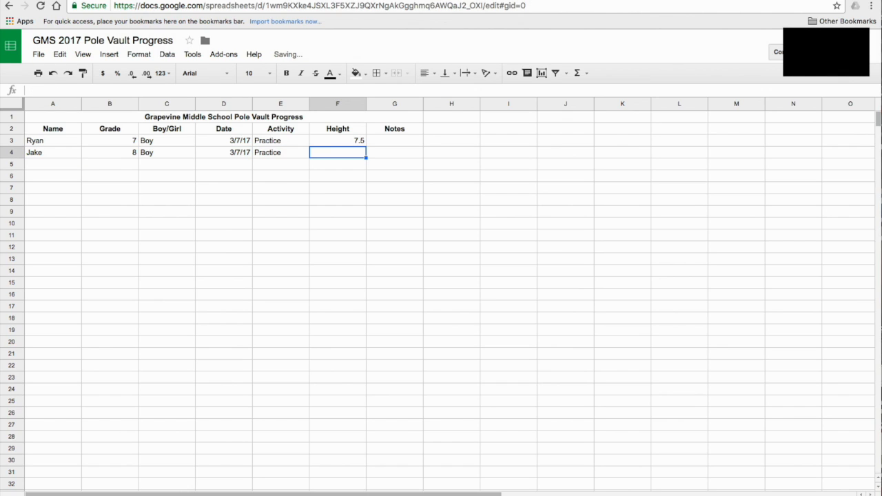
{"action": "type", "text": "9"}
{"action": "key", "text": "Tab"}
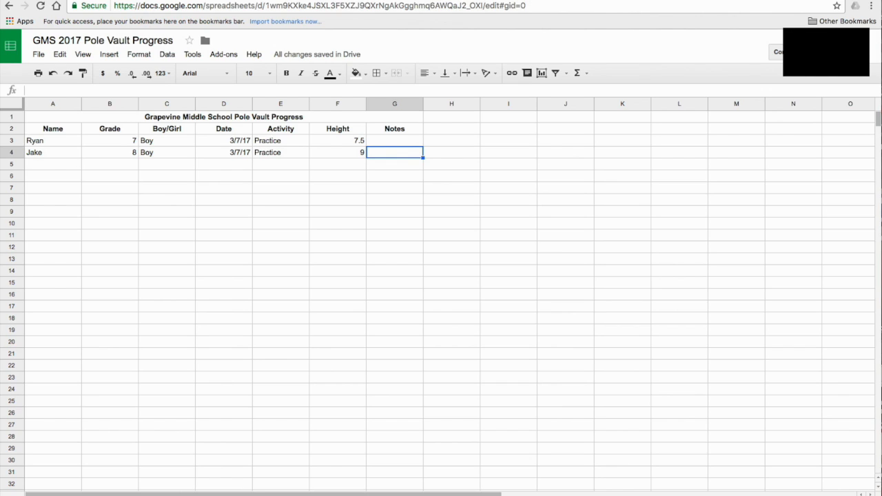
{"action": "type", "text": "First Time cleared"}
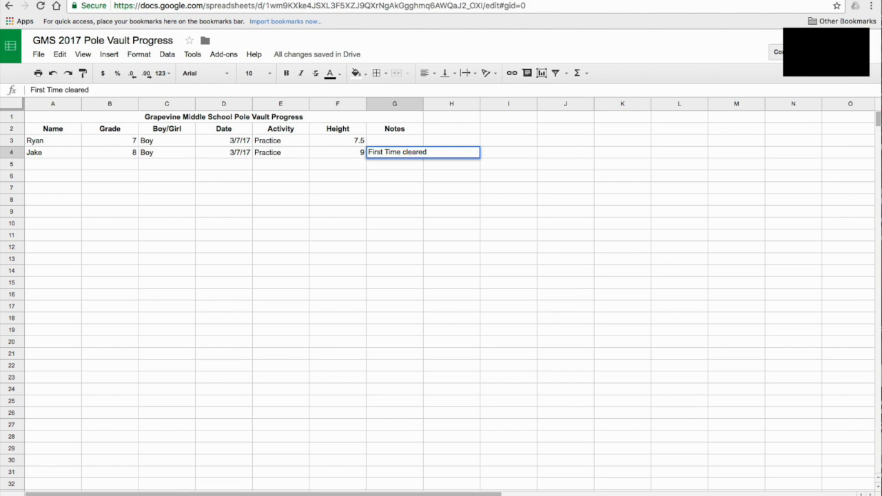
{"action": "key", "text": "Return"}
Enter the third athlete's name, grade 8 and Girl in cells A5 to C5
{"action": "key", "text": "Left"}
{"action": "key", "text": "Left"}
{"action": "key", "text": "Left"}
{"action": "key", "text": "Left"}
{"action": "key", "text": "Left"}
{"action": "key", "text": "Left"}
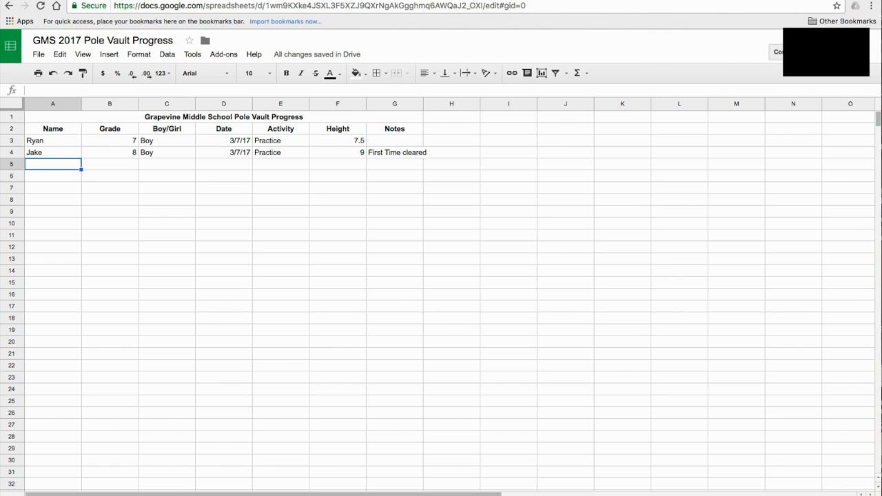
{"action": "type", "text": "J"}
{"action": "key", "text": "BackSpace"}
{"action": "type", "text": "Mia"}
{"action": "key", "text": "Tab"}
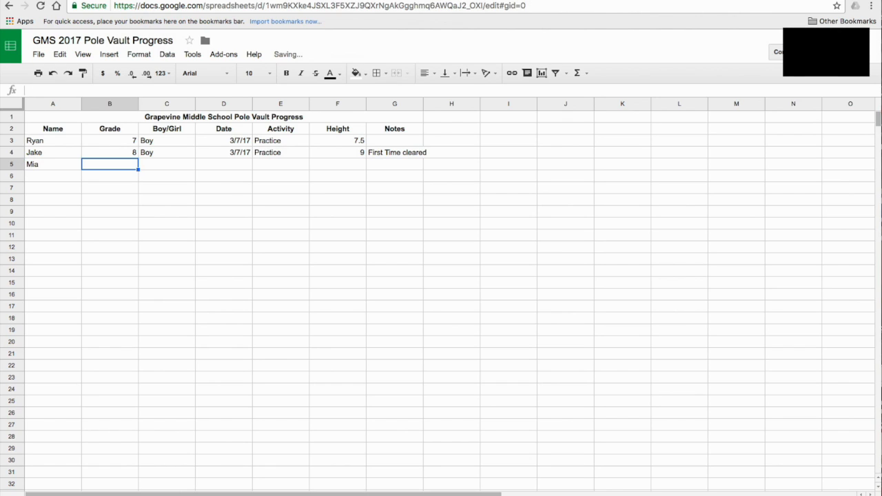
{"action": "type", "text": "8"}
{"action": "key", "text": "Tab"}
{"action": "type", "text": "Gir"}
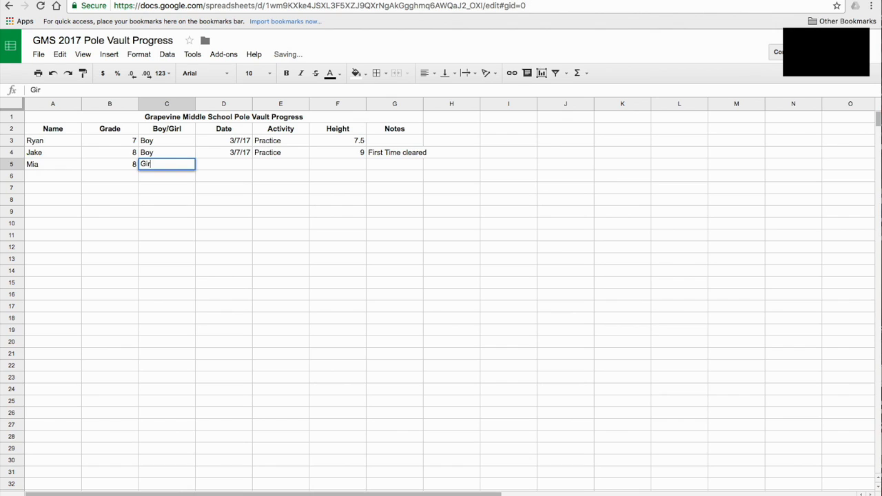
{"action": "key", "text": "Tab"}
Complete the third athlete's row with 3/7/17, Practice and height 6.5 in cells D5 to F5
{"action": "type", "text": "3/"}
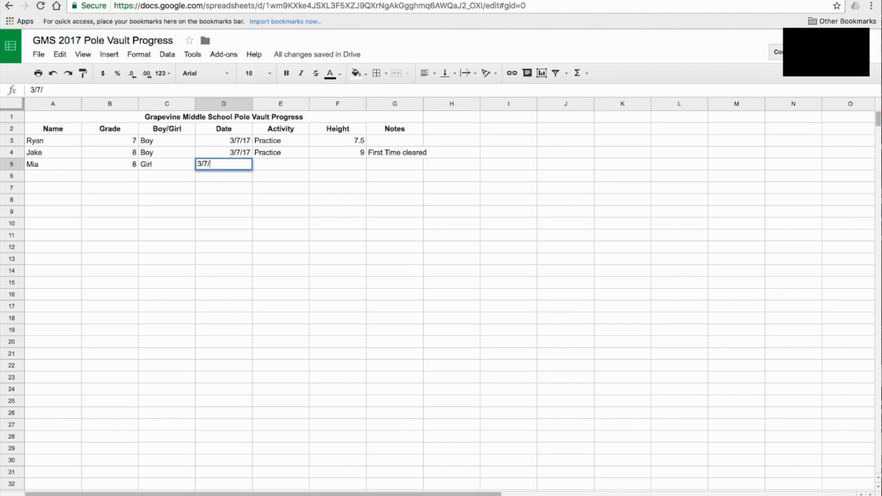
{"action": "key", "text": "Tab"}
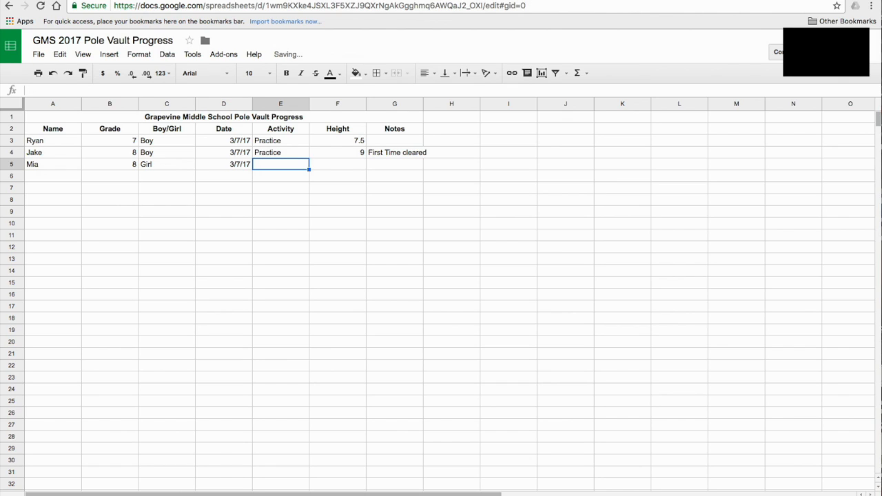
{"action": "type", "text": "Practice"}
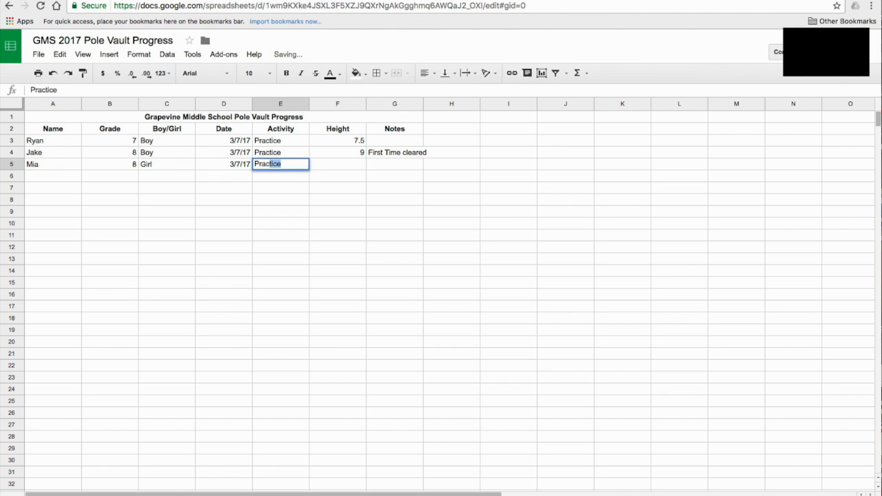
{"action": "key", "text": "Tab"}
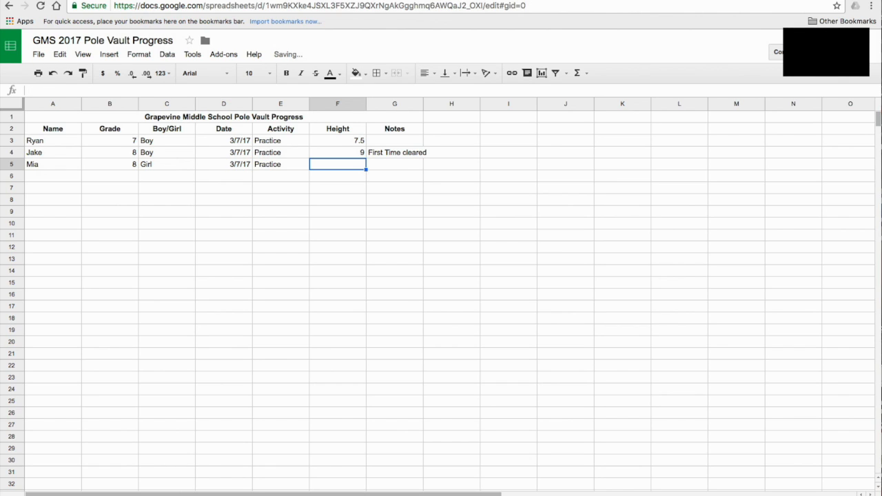
{"action": "type", "text": "6.5"}
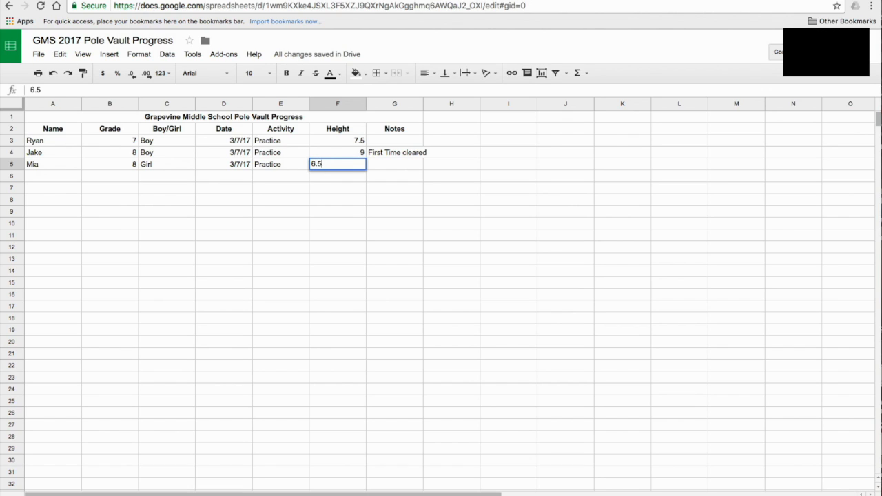
{"action": "key", "text": "Return"}
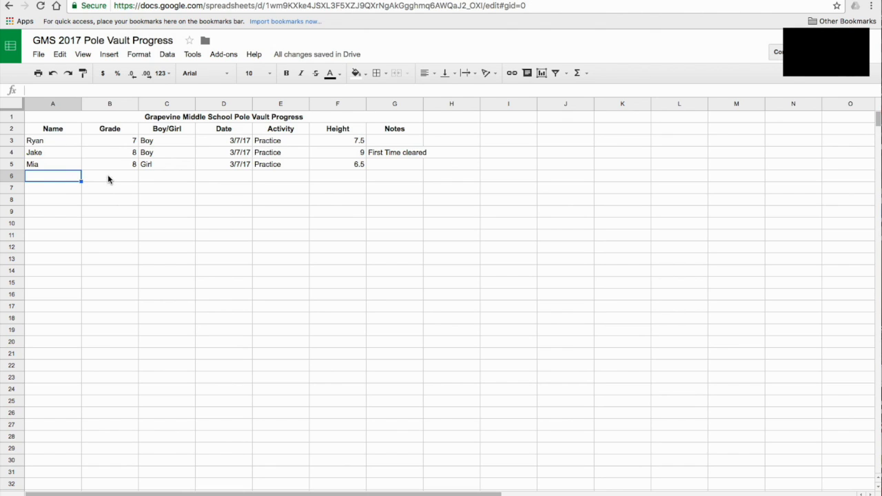
Apply a thick outer border around the merged title cell in row 1
{"action": "left_click", "coordinate": [73, 120]}
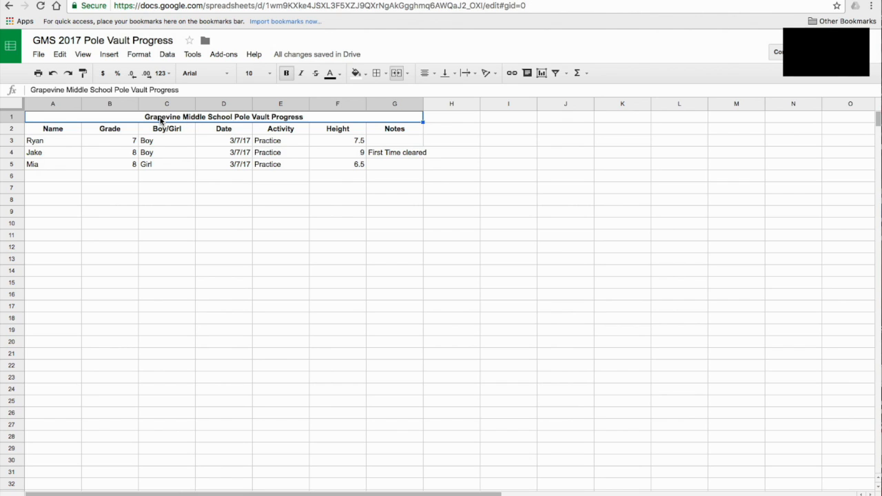
{"action": "left_click", "coordinate": [386, 74]}
{"action": "left_click", "coordinate": [385, 74]}
{"action": "left_click", "coordinate": [385, 75]}
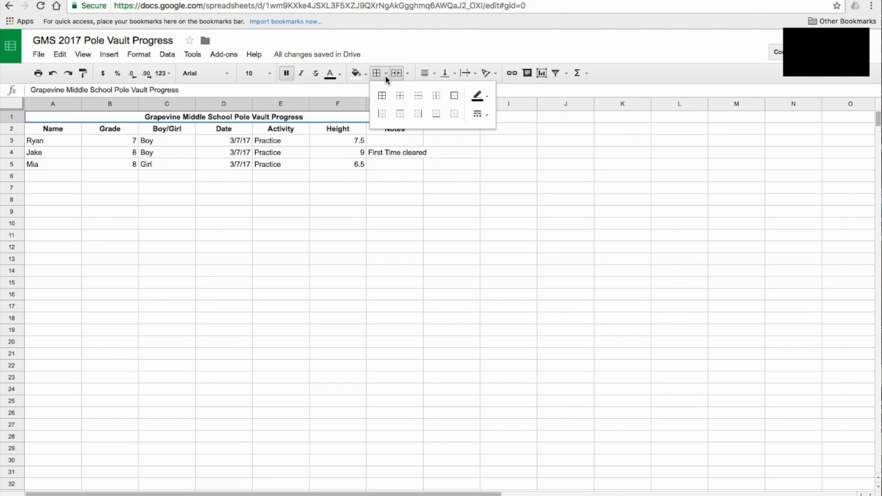
{"action": "left_click", "coordinate": [455, 99]}
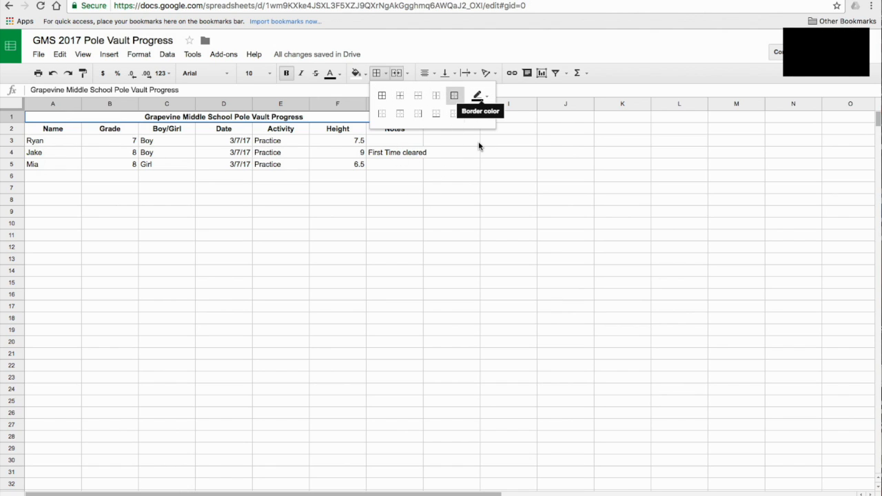
{"action": "left_click", "coordinate": [487, 119]}
{"action": "left_click", "coordinate": [503, 159]}
{"action": "left_click", "coordinate": [335, 186]}
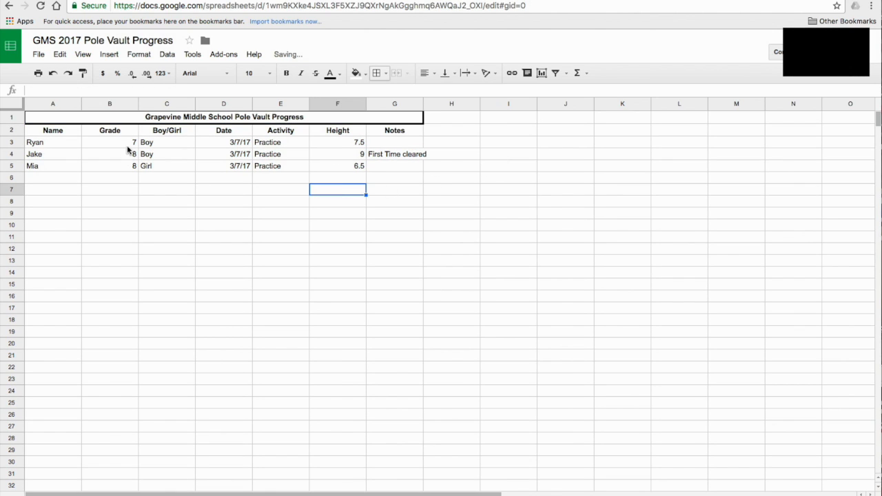
Fill the merged title cell with red and set its text color to white
{"action": "left_click", "coordinate": [155, 122]}
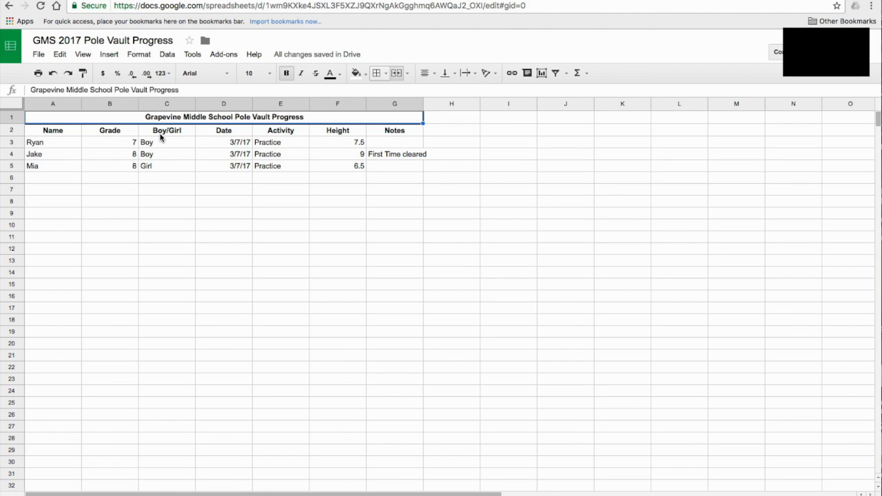
{"action": "left_click", "coordinate": [364, 75]}
{"action": "left_click", "coordinate": [364, 75]}
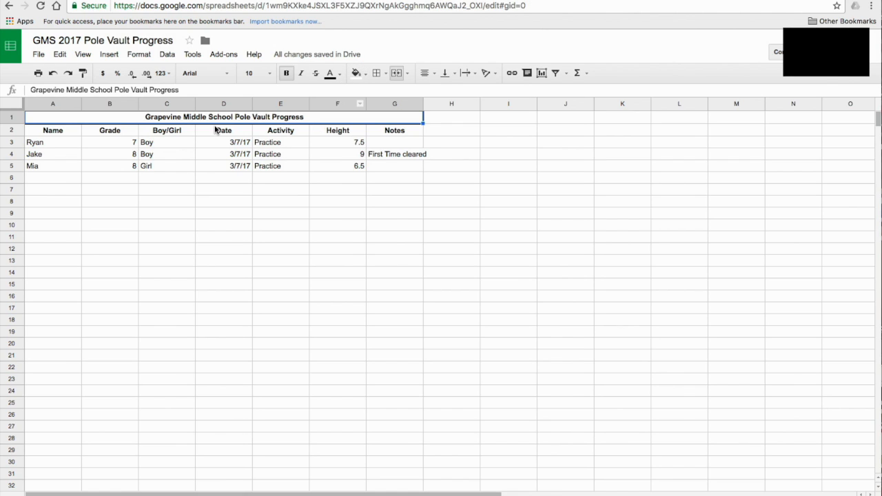
{"action": "left_click", "coordinate": [360, 75]}
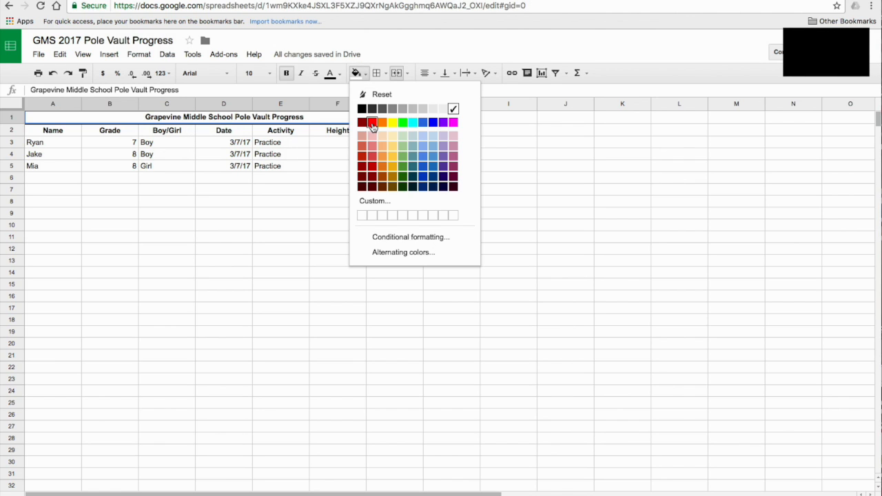
{"action": "left_click", "coordinate": [372, 124]}
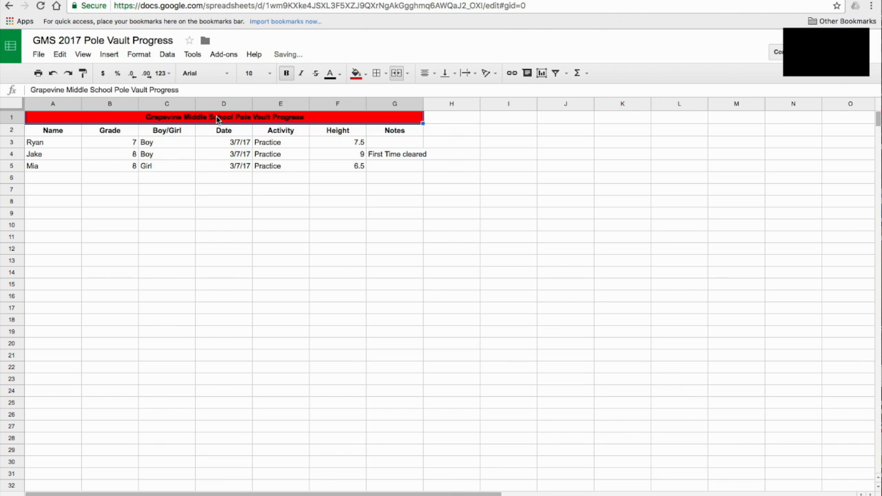
{"action": "left_click", "coordinate": [341, 75]}
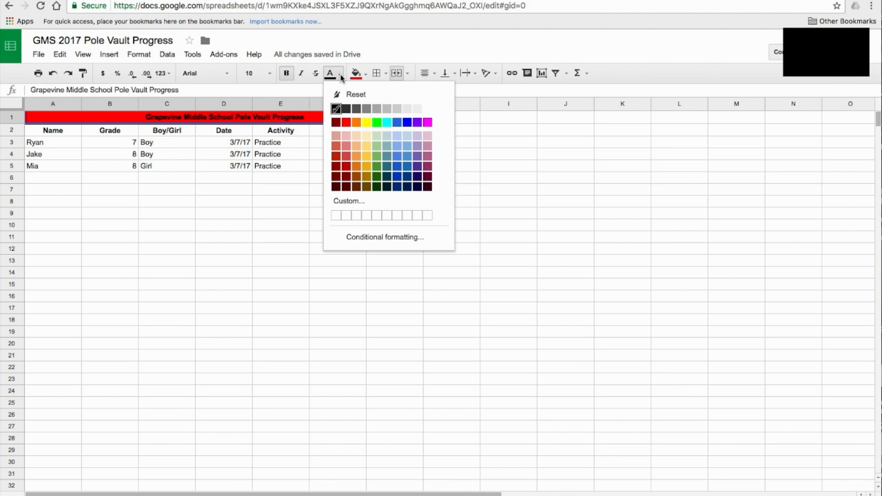
{"action": "left_click", "coordinate": [427, 110]}
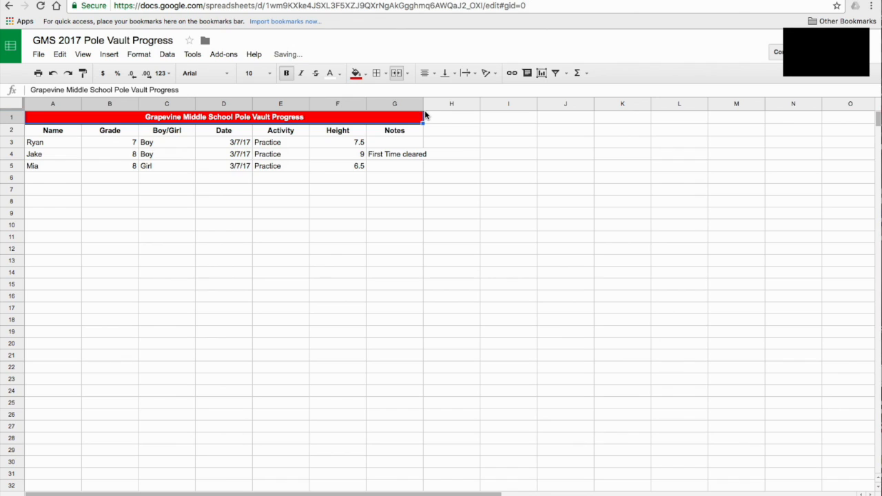
Set the font size of the merged title in row 1 to 24
{"action": "left_click", "coordinate": [270, 74]}
{"action": "left_click", "coordinate": [270, 77]}
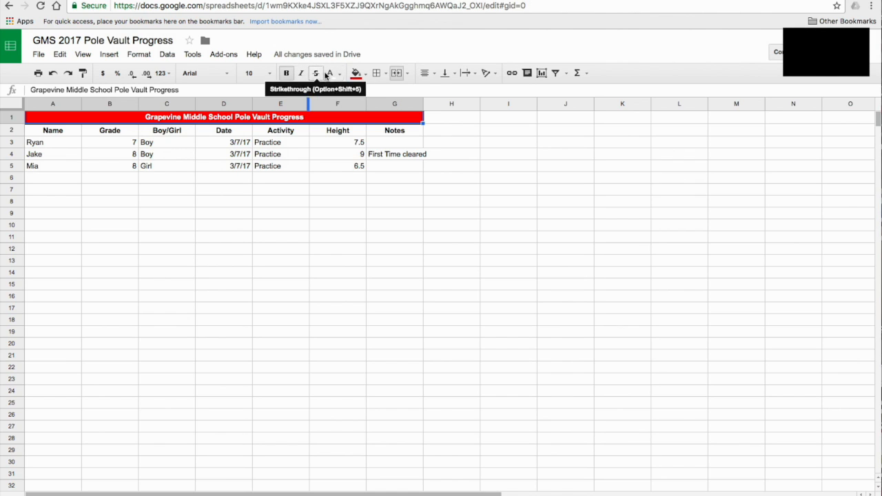
{"action": "left_click", "coordinate": [270, 73]}
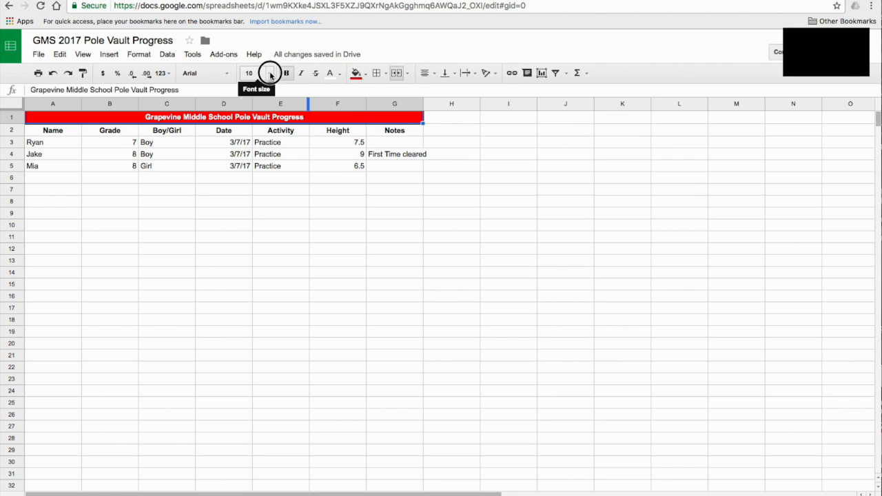
{"action": "left_click", "coordinate": [268, 229]}
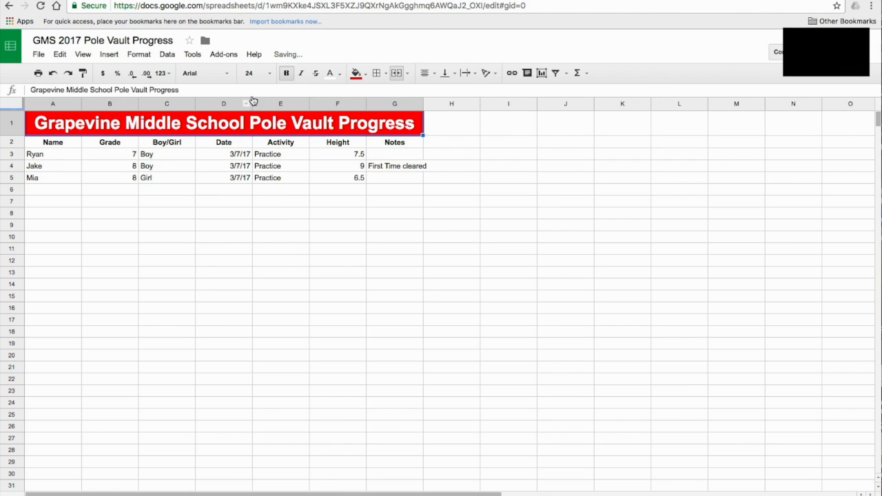
Reduce the merged title's font size to 18 and deselect the title cell
{"action": "left_click", "coordinate": [251, 73]}
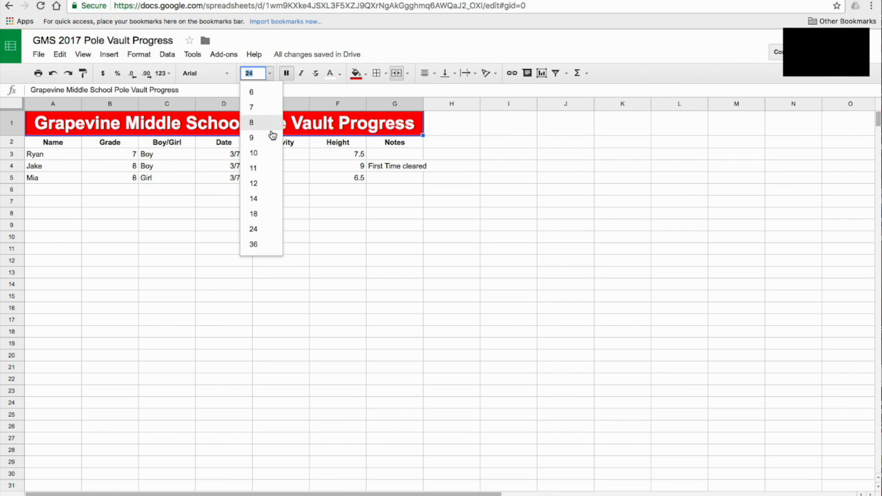
{"action": "left_click", "coordinate": [254, 214]}
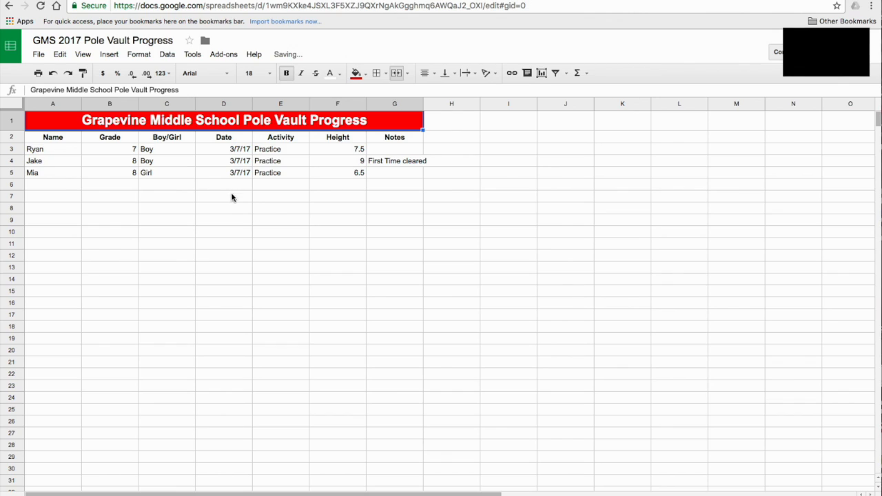
{"action": "left_click", "coordinate": [224, 208]}
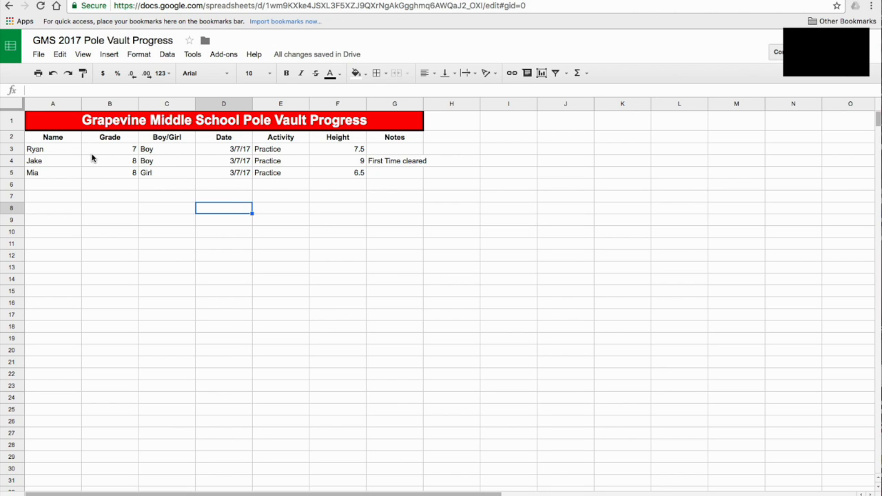
Apply all borders to the column headings and athlete entries in cells A2 to G5
{"action": "left_click_drag", "start_coordinate": [40, 138], "coordinate": [376, 172]}
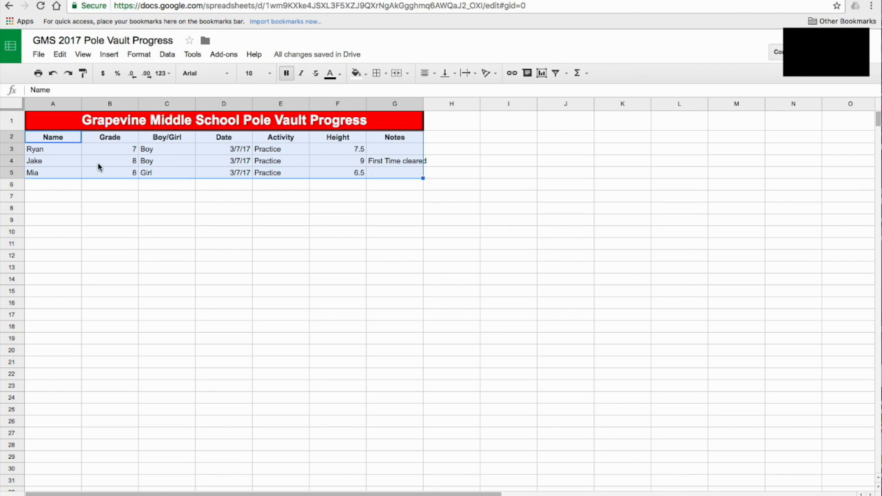
{"action": "left_click", "coordinate": [55, 207]}
{"action": "left_click_drag", "start_coordinate": [35, 136], "coordinate": [394, 177]}
{"action": "left_click", "coordinate": [386, 73]}
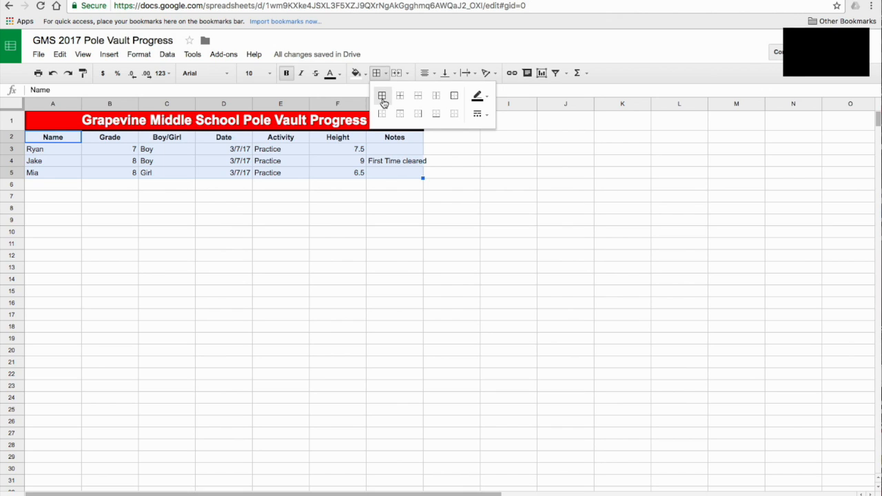
{"action": "left_click", "coordinate": [381, 94]}
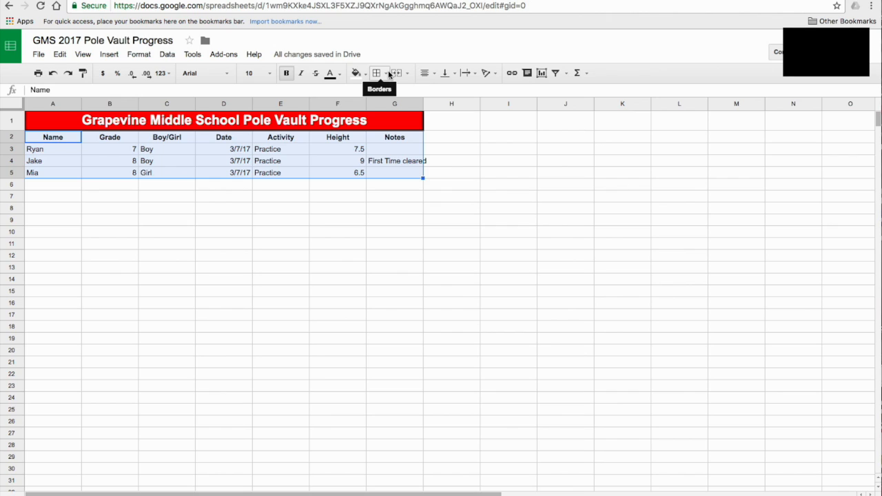
{"action": "left_click", "coordinate": [389, 73]}
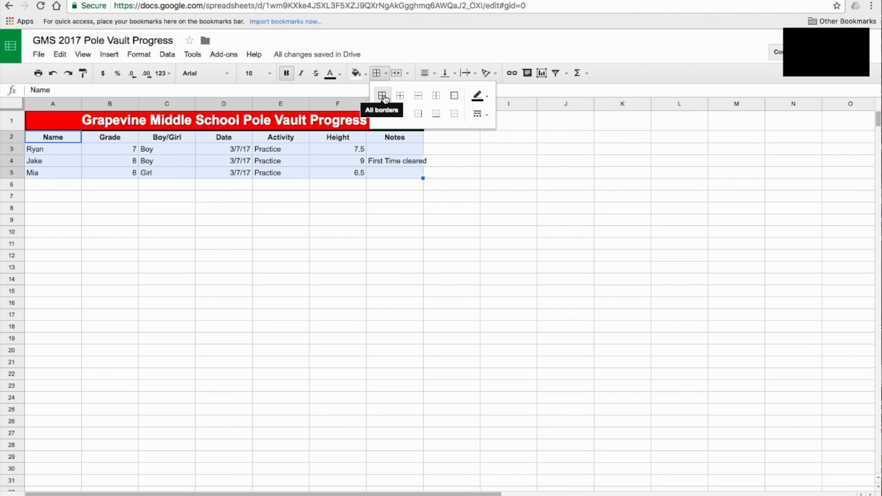
{"action": "left_click", "coordinate": [383, 96]}
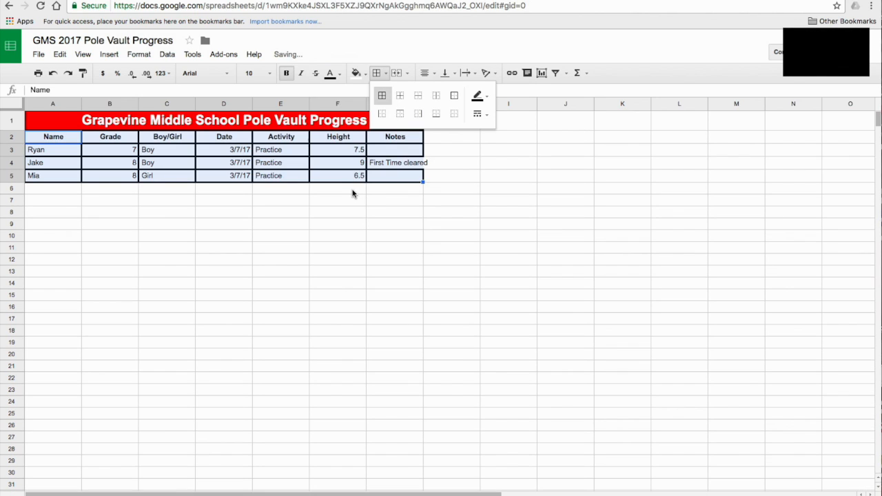
Widen the Notes column G, then fit its width exactly to the "First Time cleared" entry
{"action": "left_click", "coordinate": [279, 213]}
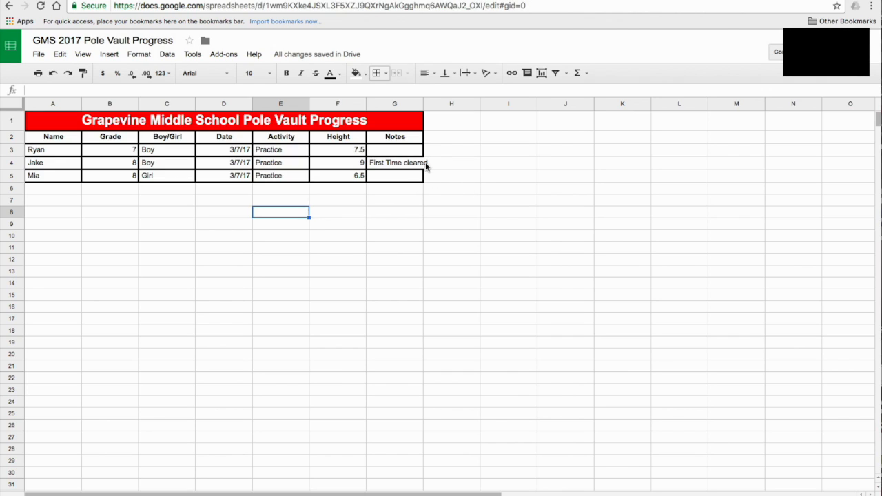
{"action": "left_click", "coordinate": [400, 167]}
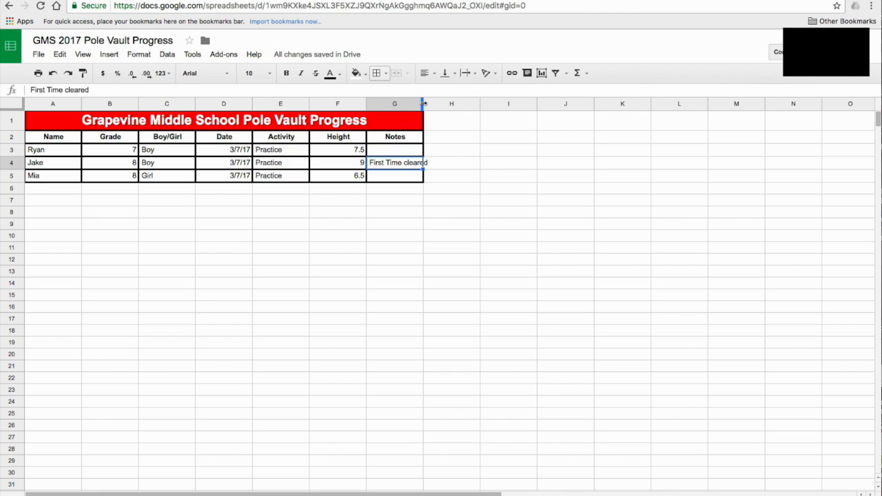
{"action": "left_click_drag", "start_coordinate": [423, 103], "coordinate": [422, 103]}
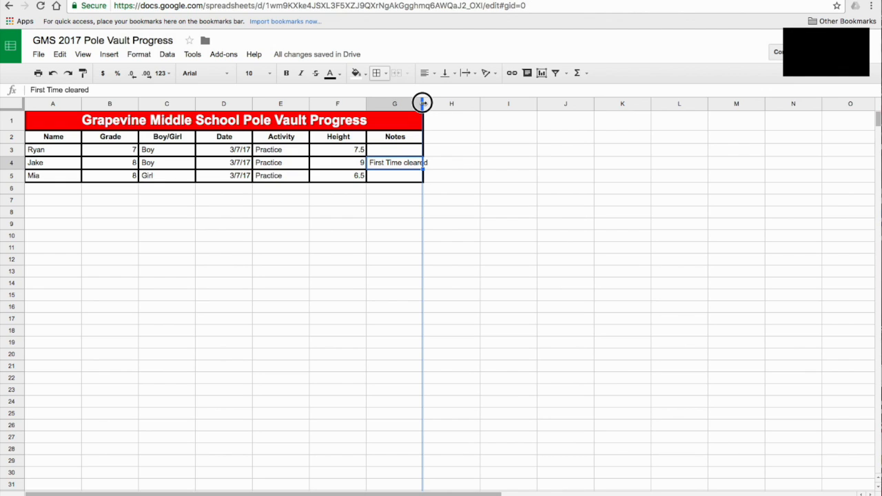
{"action": "left_click_drag", "start_coordinate": [422, 103], "coordinate": [455, 103]}
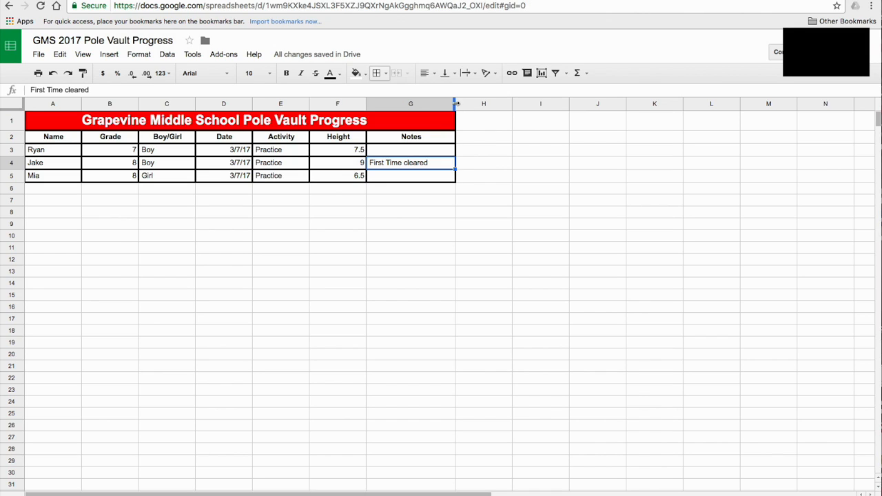
{"action": "mouse_move", "coordinate": [454, 103]}
{"action": "left_mouse_down"}
{"action": "mouse_move", "coordinate": [484, 104]}
{"action": "mouse_move", "coordinate": [460, 104]}
{"action": "left_mouse_up"}
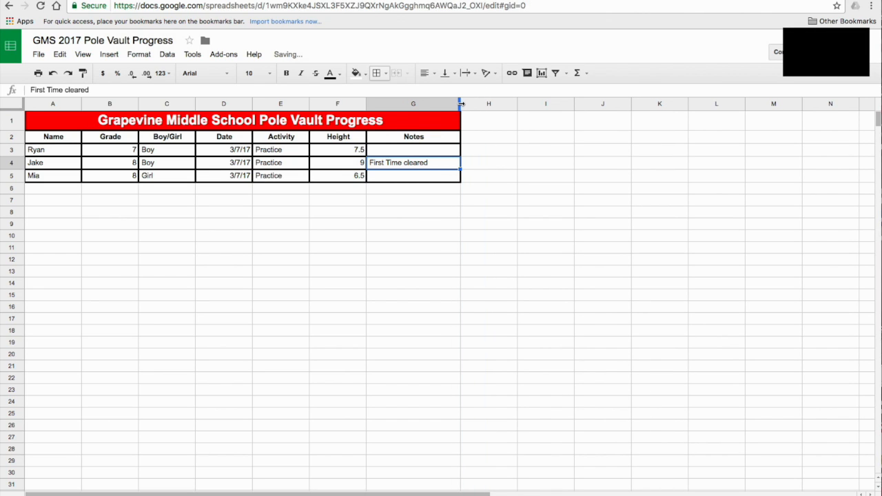
{"action": "double_click", "coordinate": [460, 103]}
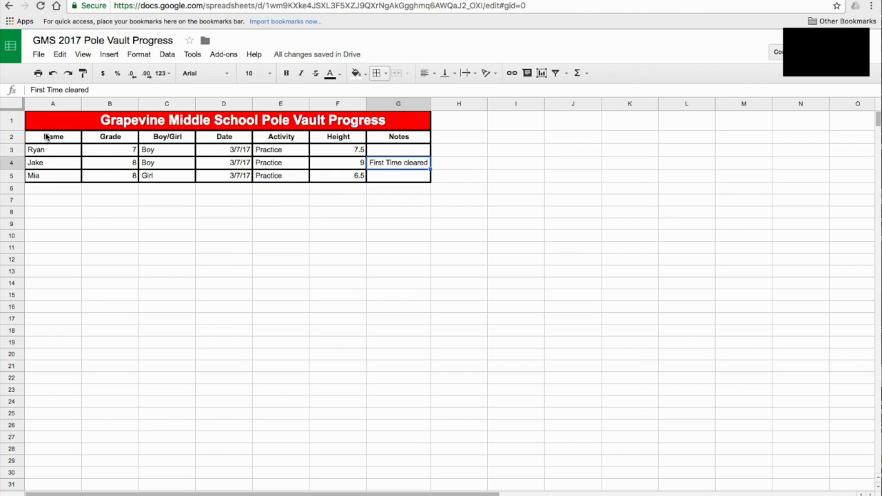
Select the whole sheet, fit all column widths to their contents, and clear the selection
{"action": "left_click", "coordinate": [14, 107]}
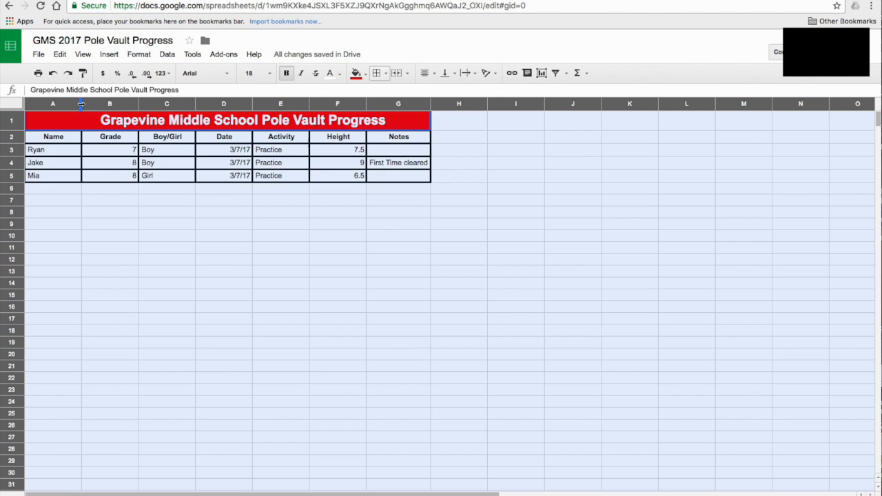
{"action": "double_click", "coordinate": [82, 104]}
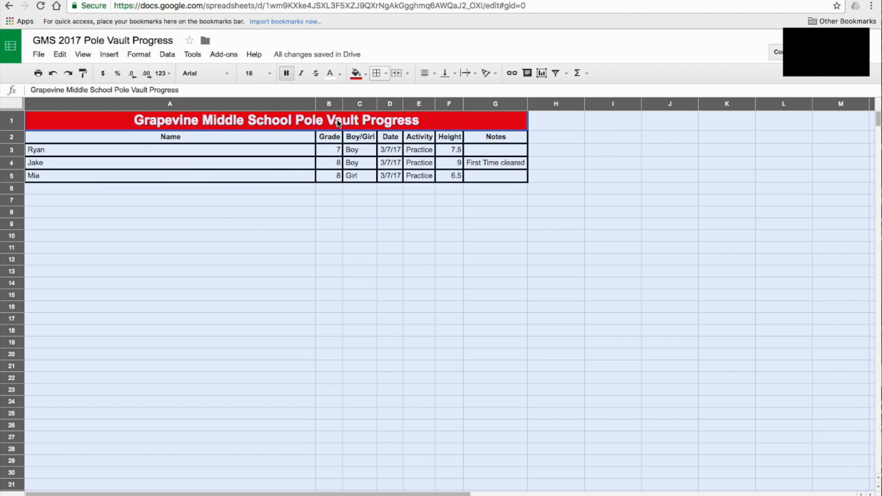
{"action": "left_click", "coordinate": [187, 212]}
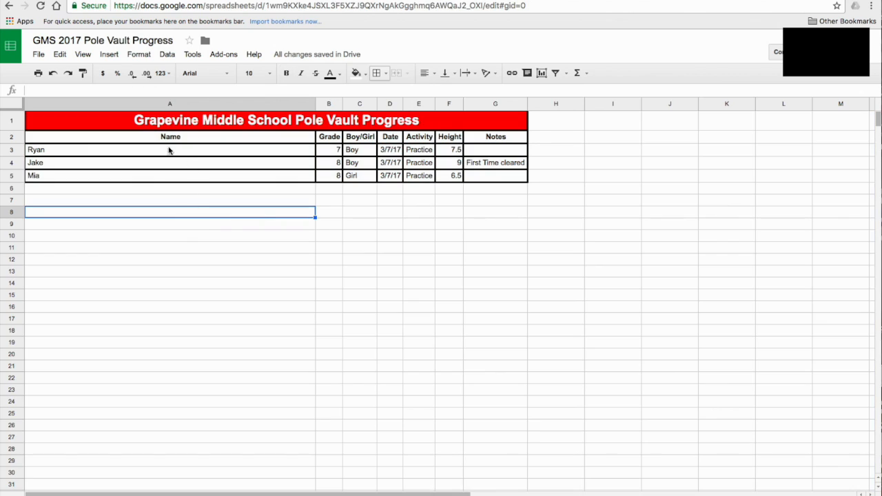
Narrow the Name column A until the merged title banner across A to G is only slightly wider than its text
{"action": "left_click", "coordinate": [216, 122]}
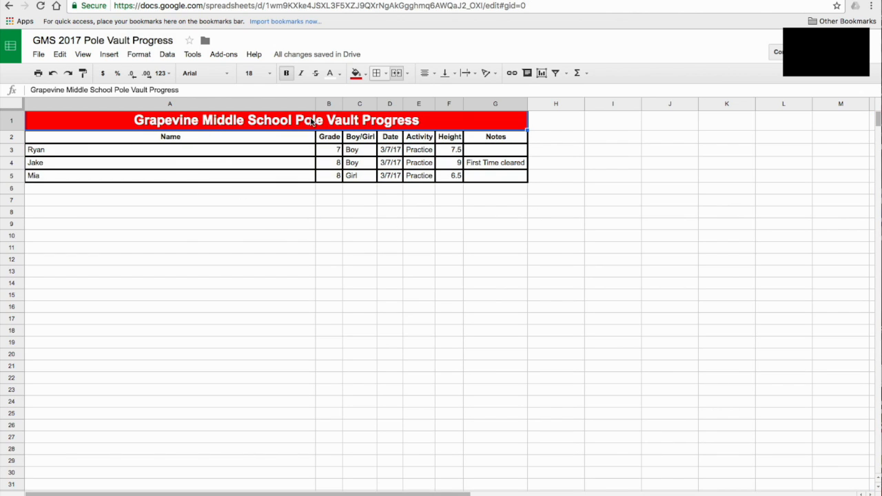
{"action": "left_click", "coordinate": [259, 200]}
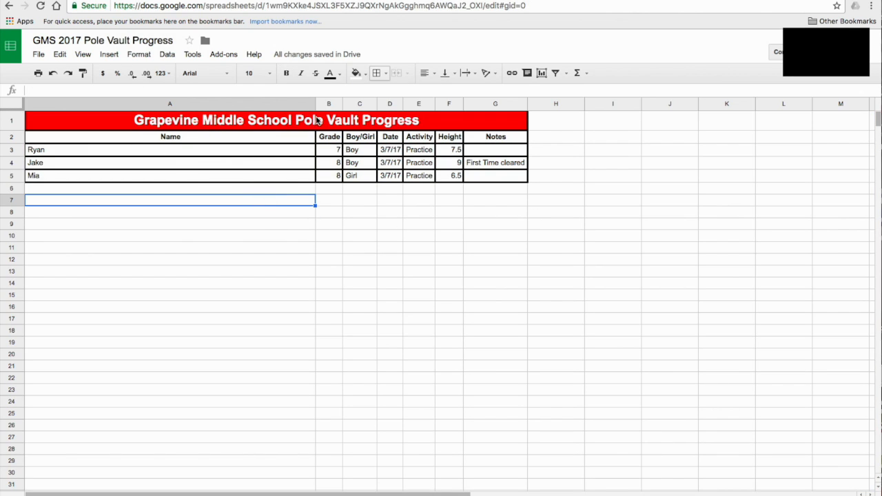
{"action": "left_click_drag", "start_coordinate": [314, 104], "coordinate": [110, 104]}
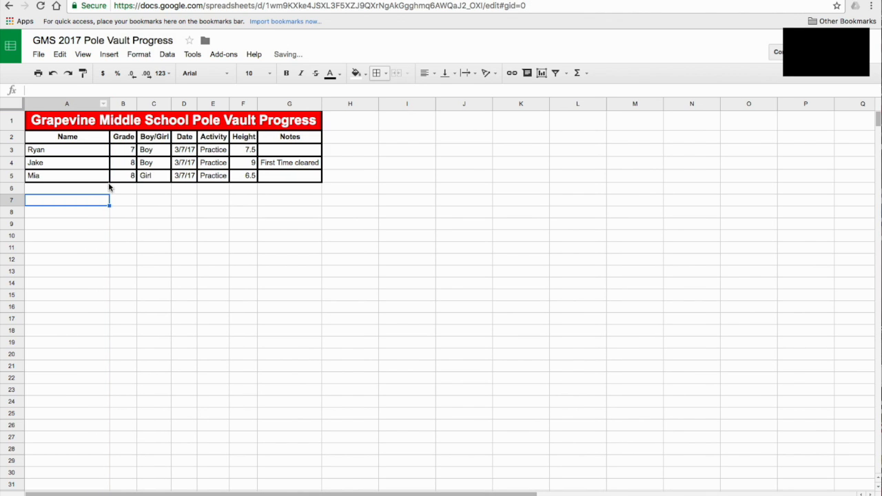